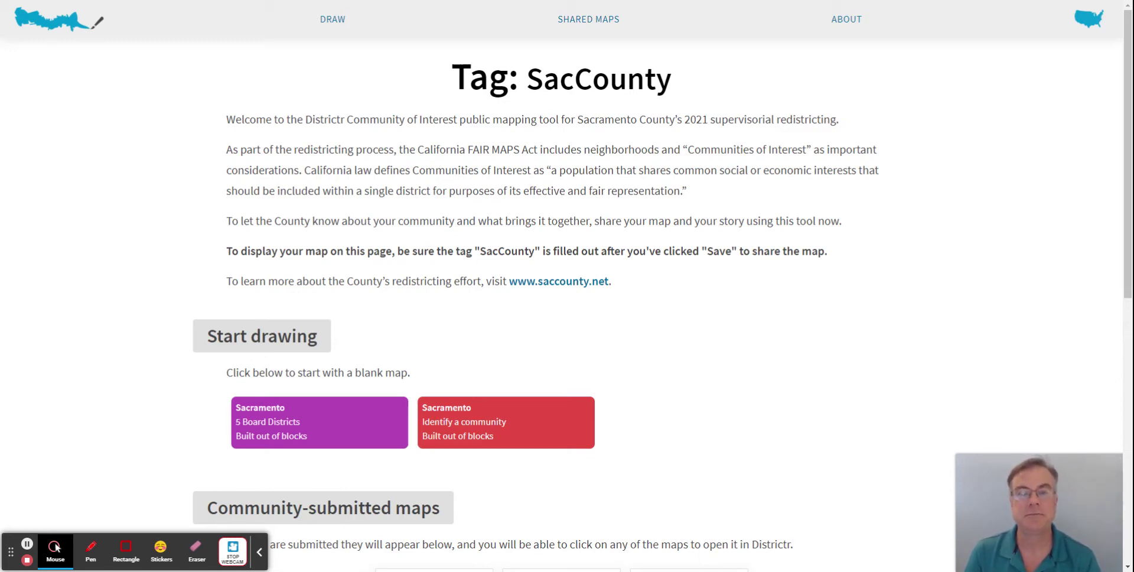
- Start a blank Sacramento map for identifying a community, built out of blocks, and focus on the Laguna and Elk Grove area
left_click(490, 435)
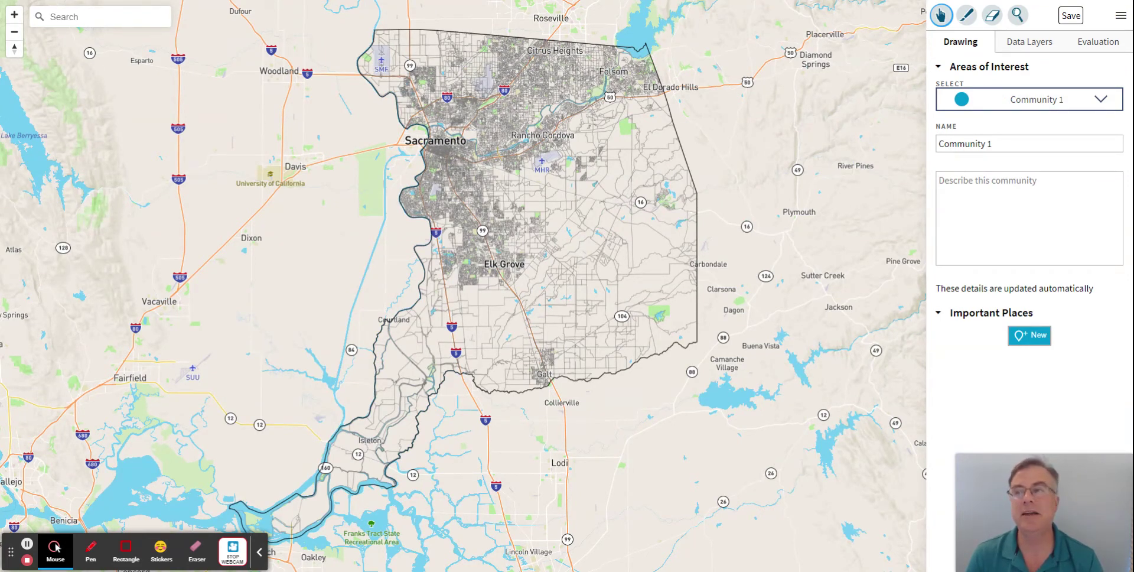
left_click(13, 18)
left_click(13, 19)
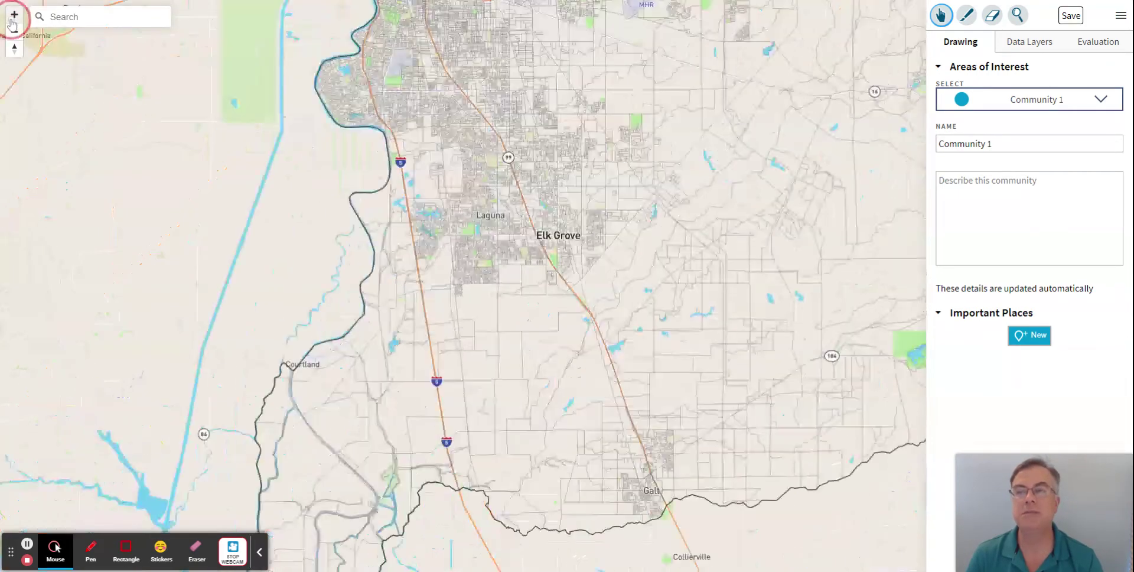
left_click(13, 17)
left_click(13, 18)
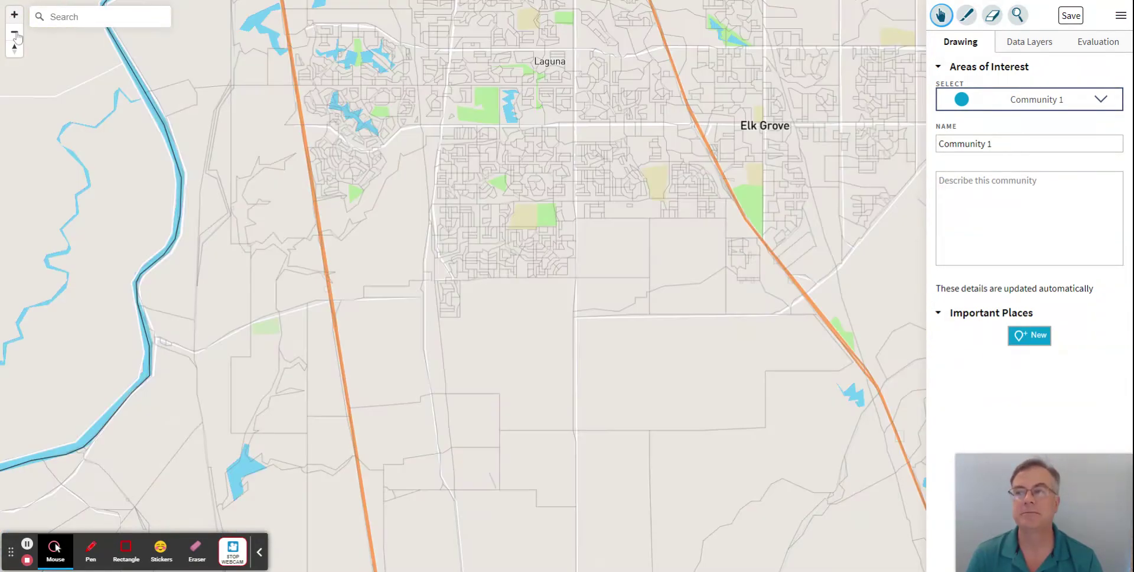
left_click(16, 34)
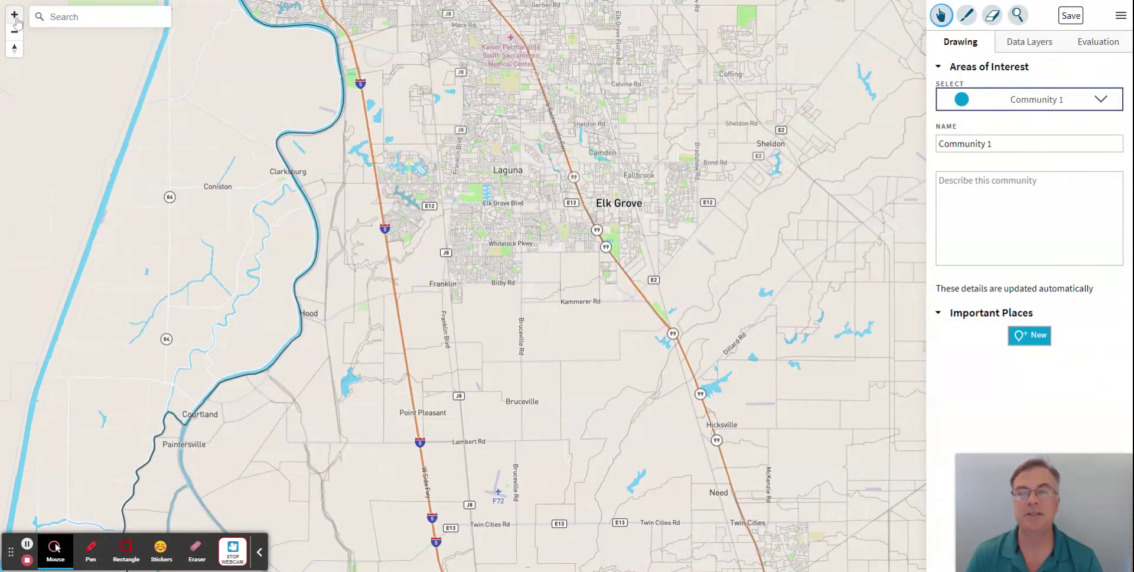
left_click(16, 20)
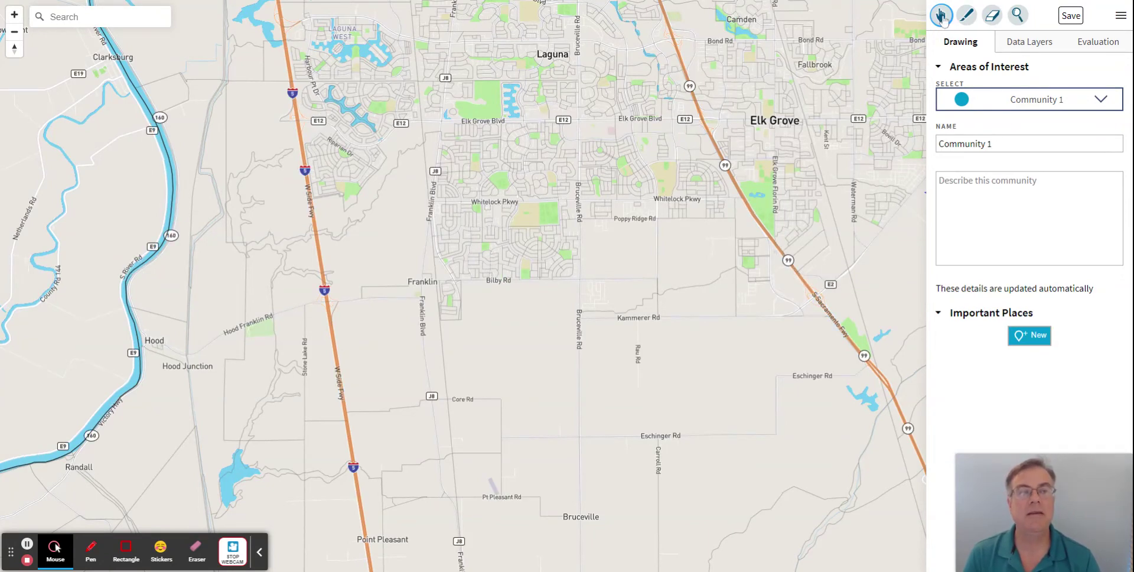
left_click_drag(791, 55, 635, 209)
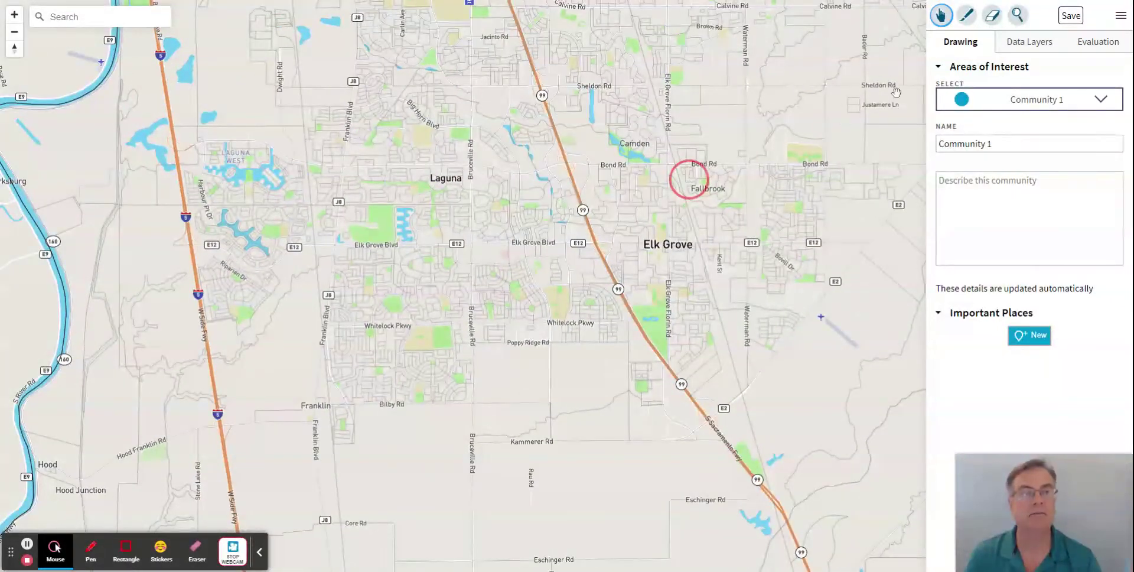
- Inspect block populations with the tooltip tool, and look over the available data layers and the community's population evaluation
left_click(968, 16)
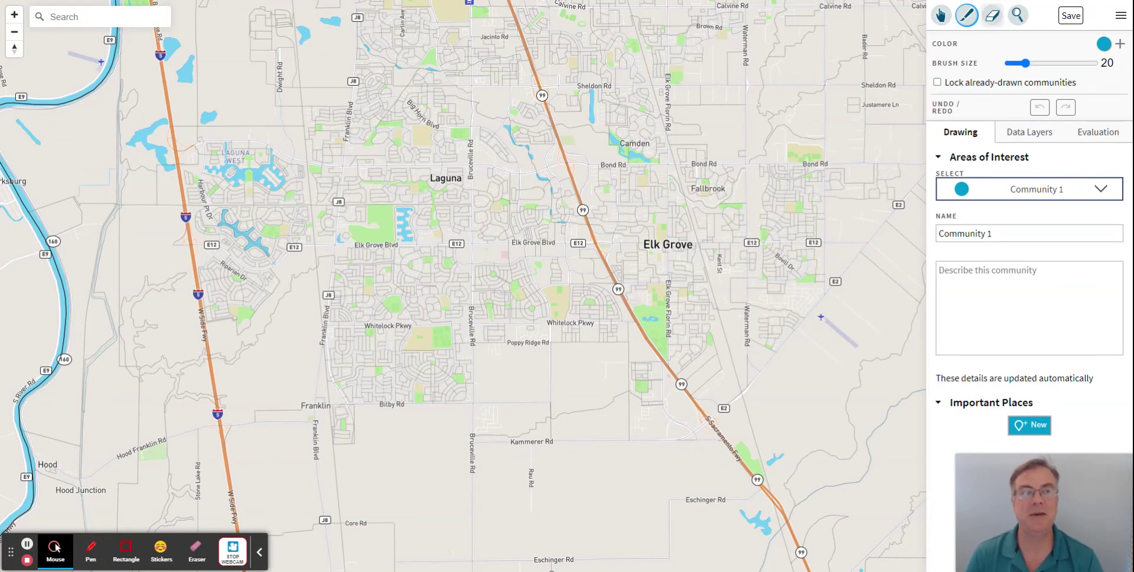
left_click(1019, 15)
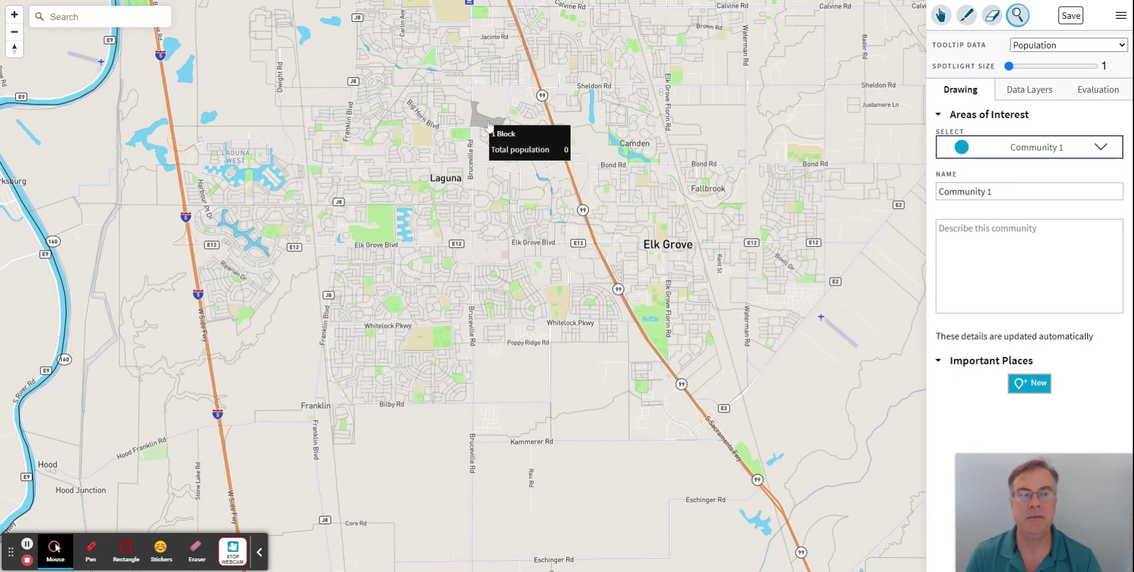
left_click(1025, 94)
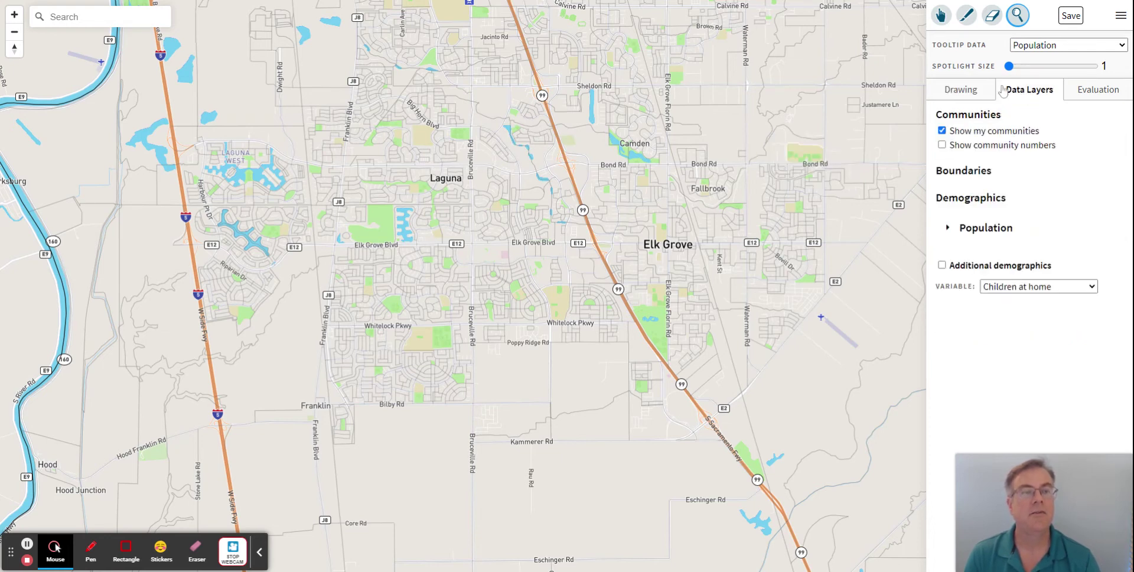
left_click(982, 93)
left_click(1057, 95)
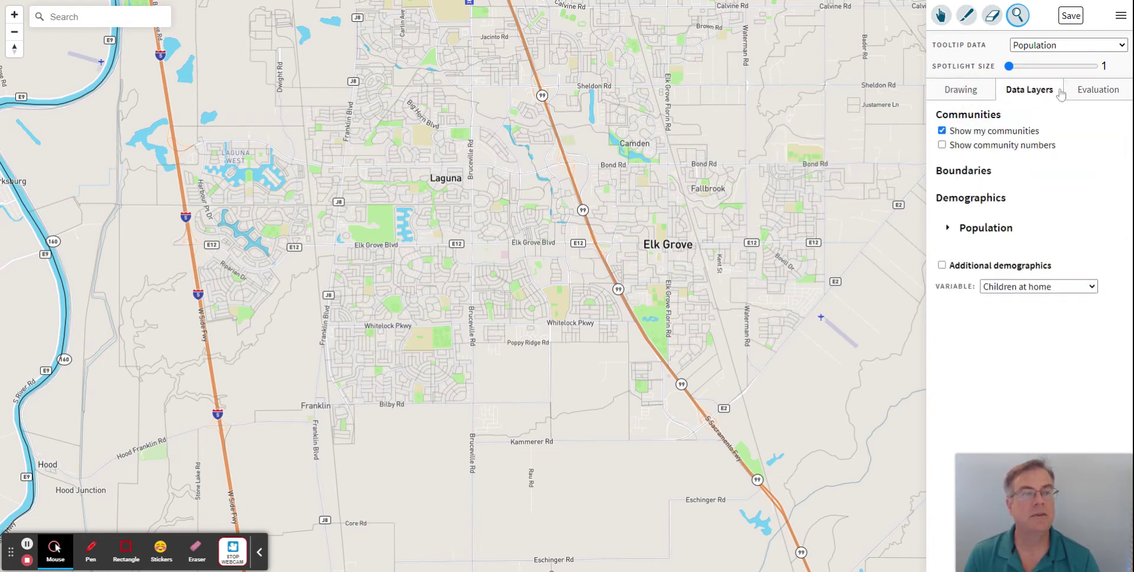
left_click(1093, 90)
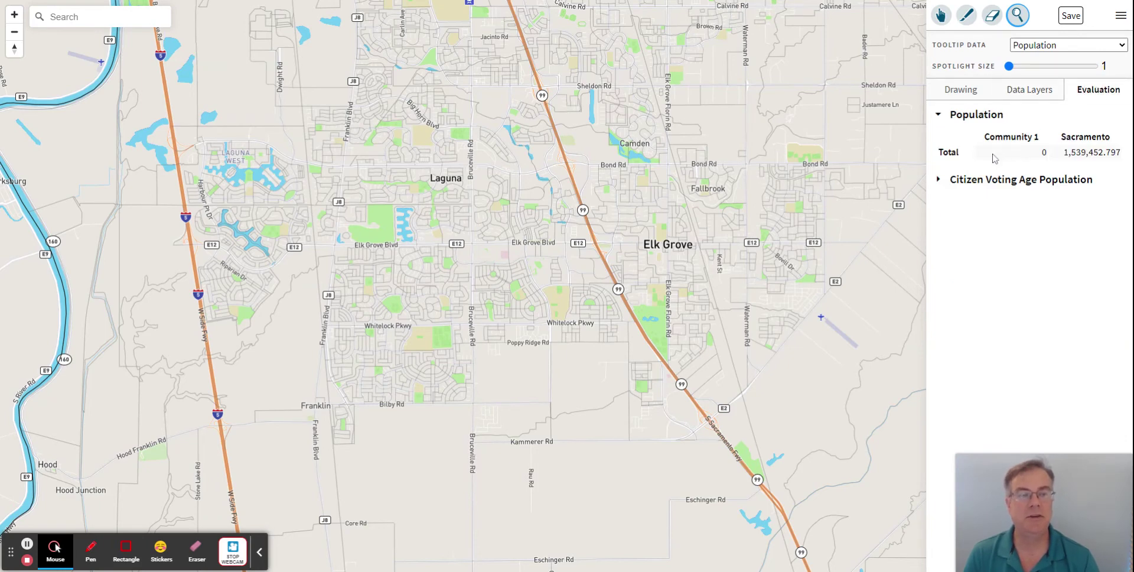
- Rename the community area of interest as "Test / Demo Neighborhood 1"
left_click(971, 92)
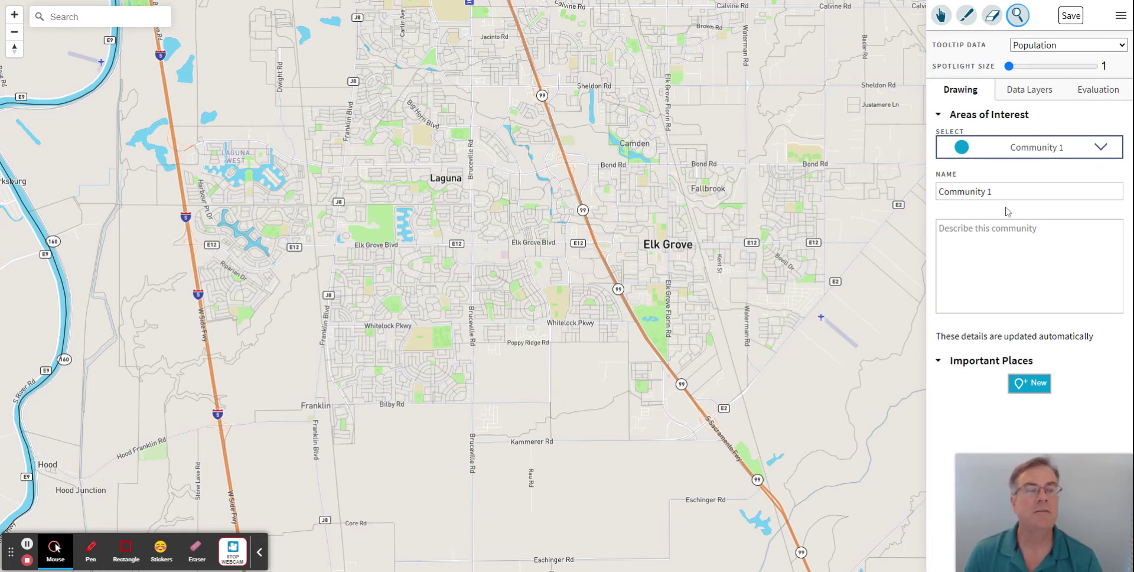
left_click_drag(1007, 194, 939, 195)
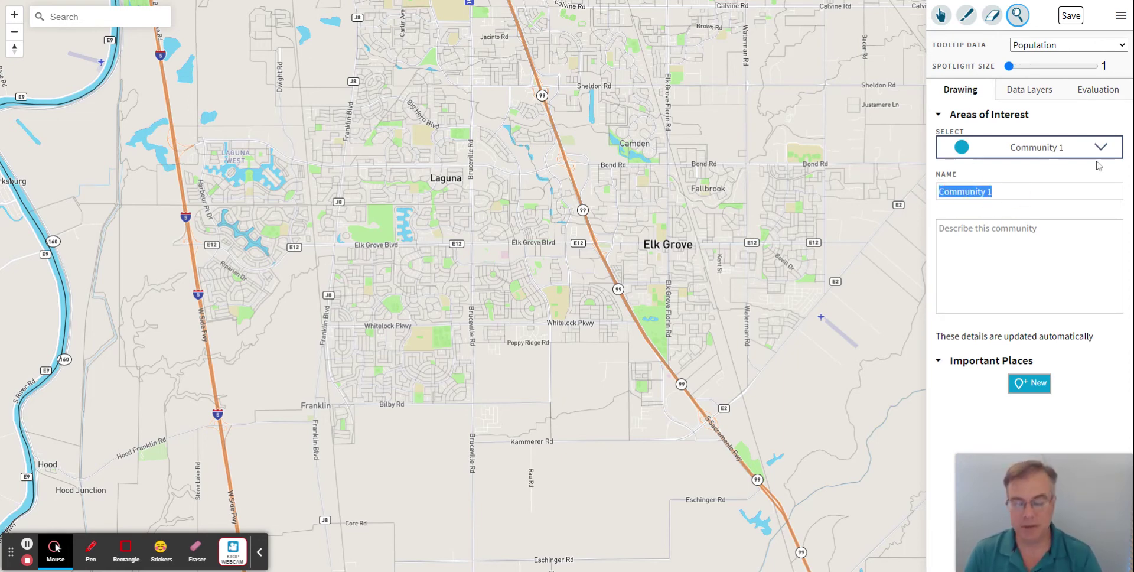
type("T")
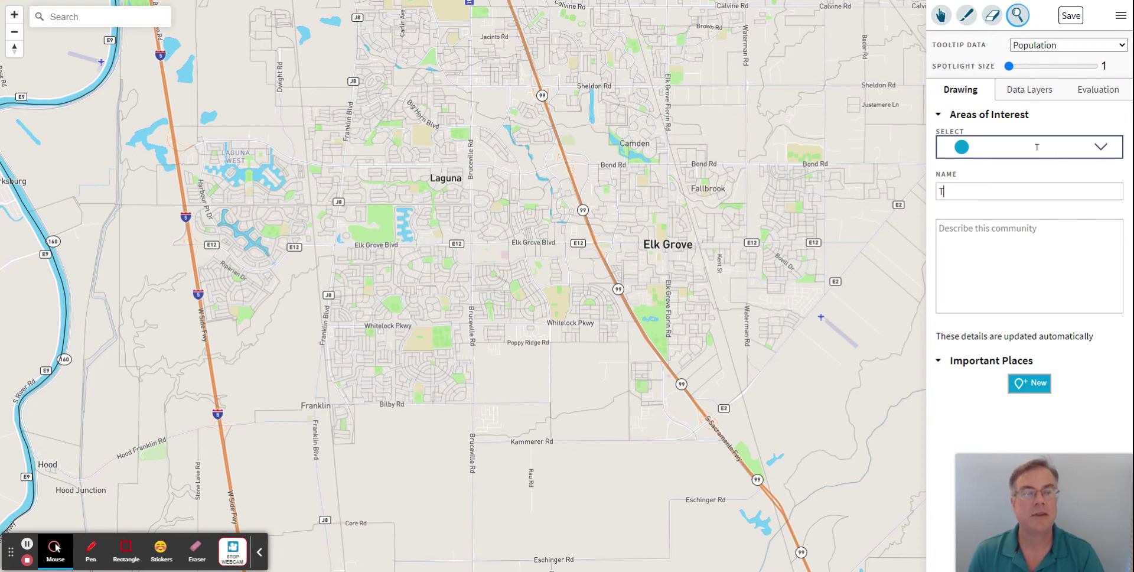
type("est / Demo ")
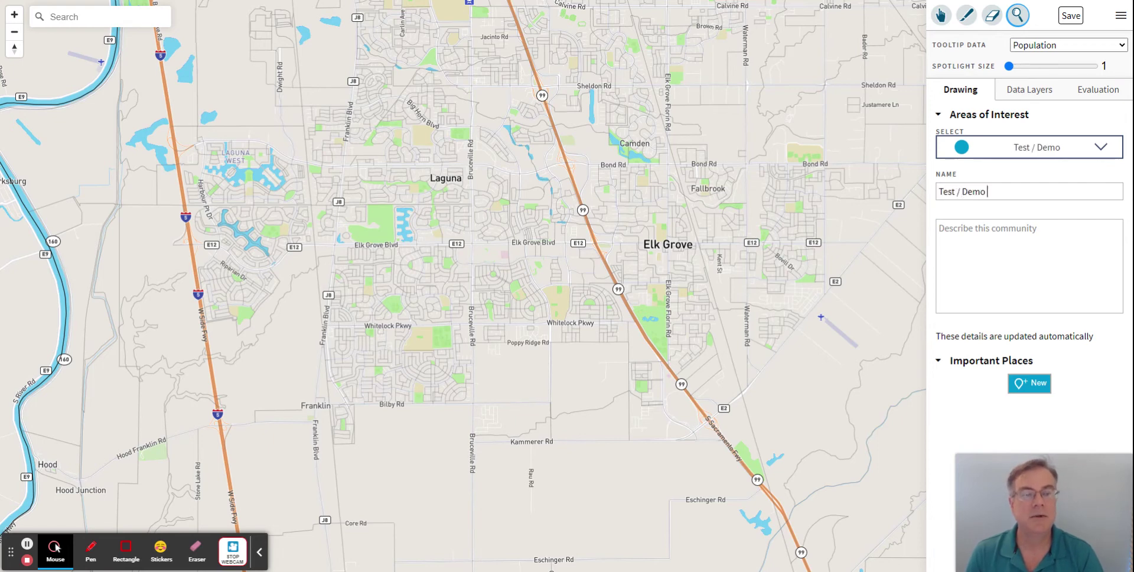
type("Neighborhood 1")
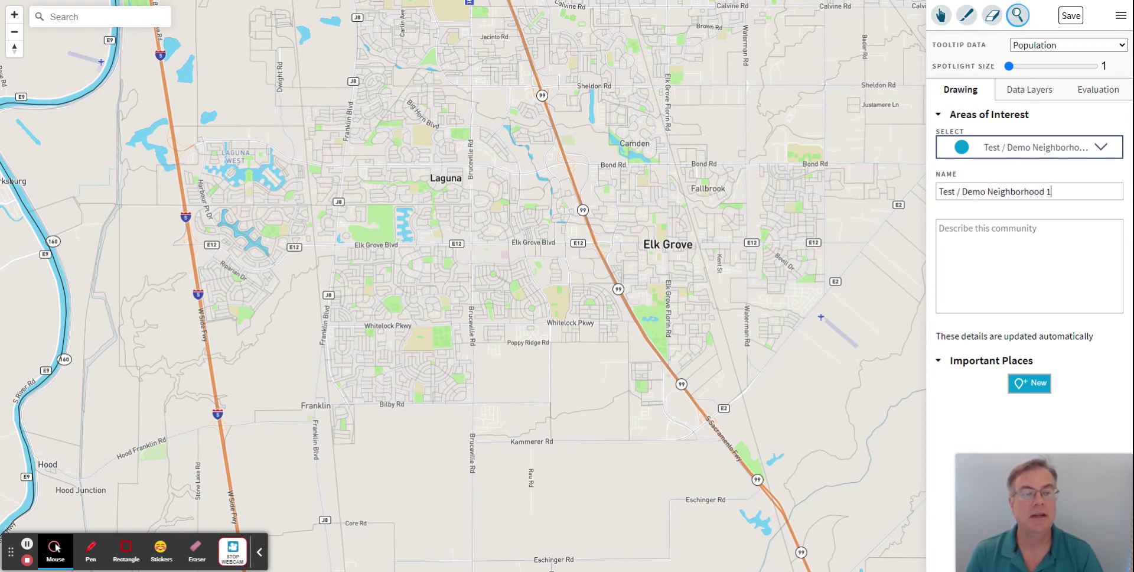
- Describe the community as "We all support and visit the neighborhood park in the middle of our area."
key("Tab")
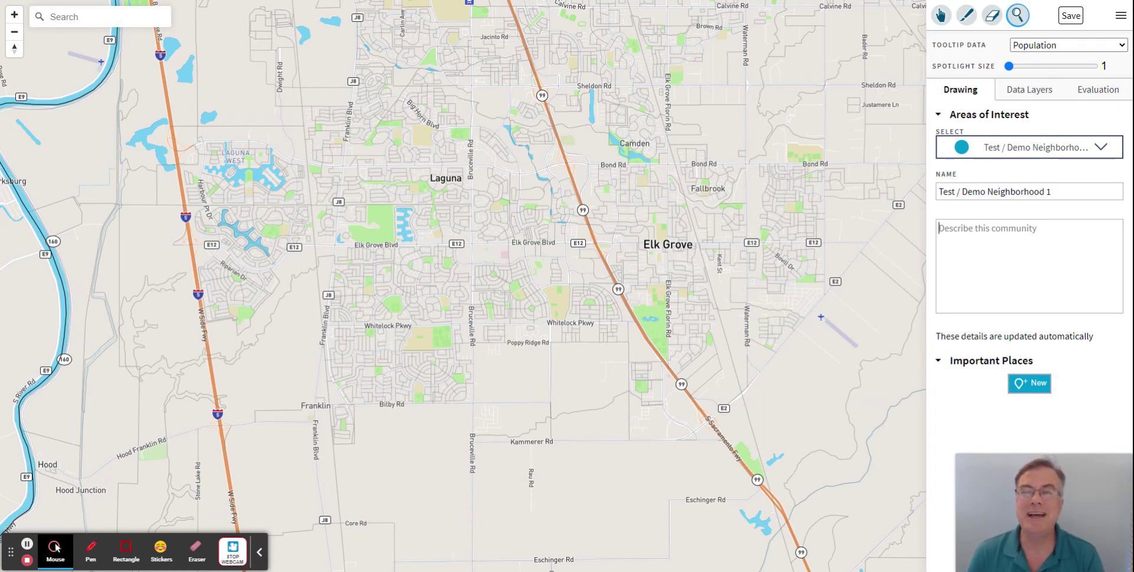
type("W")
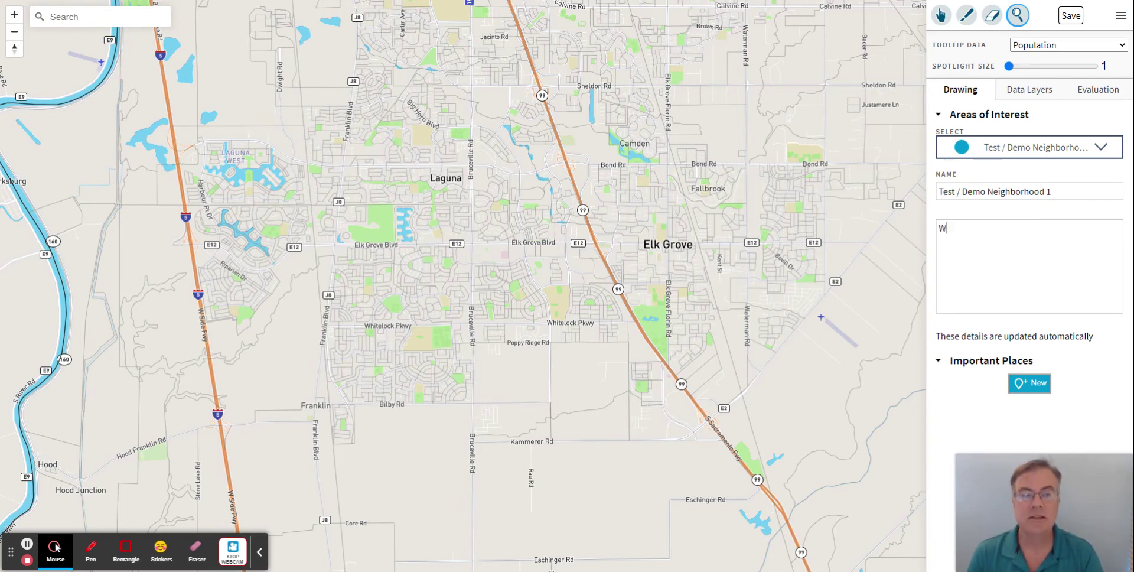
type("e all supp")
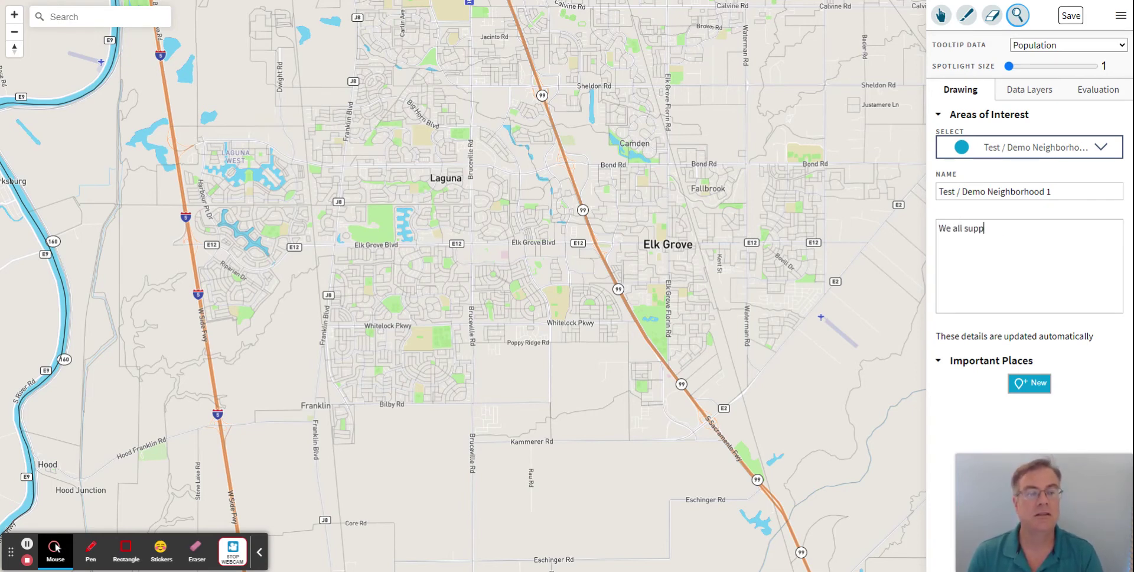
type("ort and ")
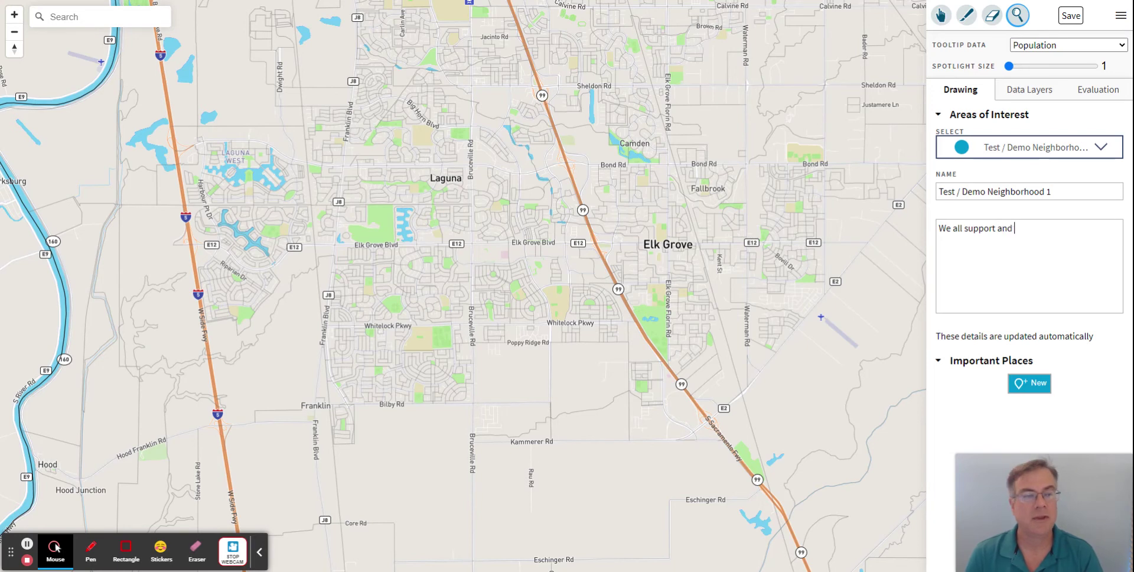
type("visti")
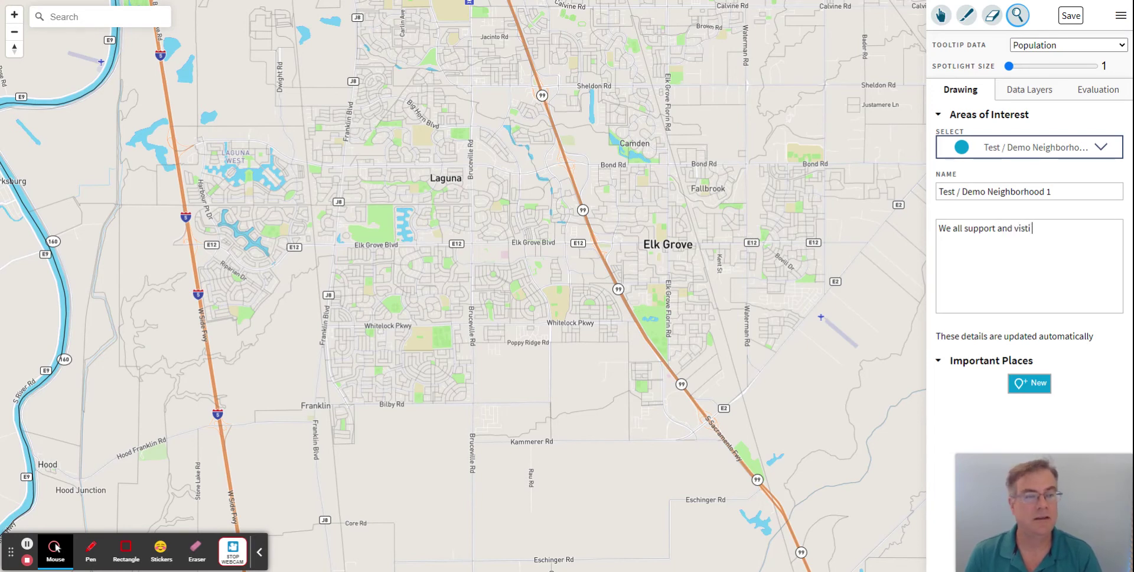
key("BackSpace")
key("BackSpace")
type("it ")
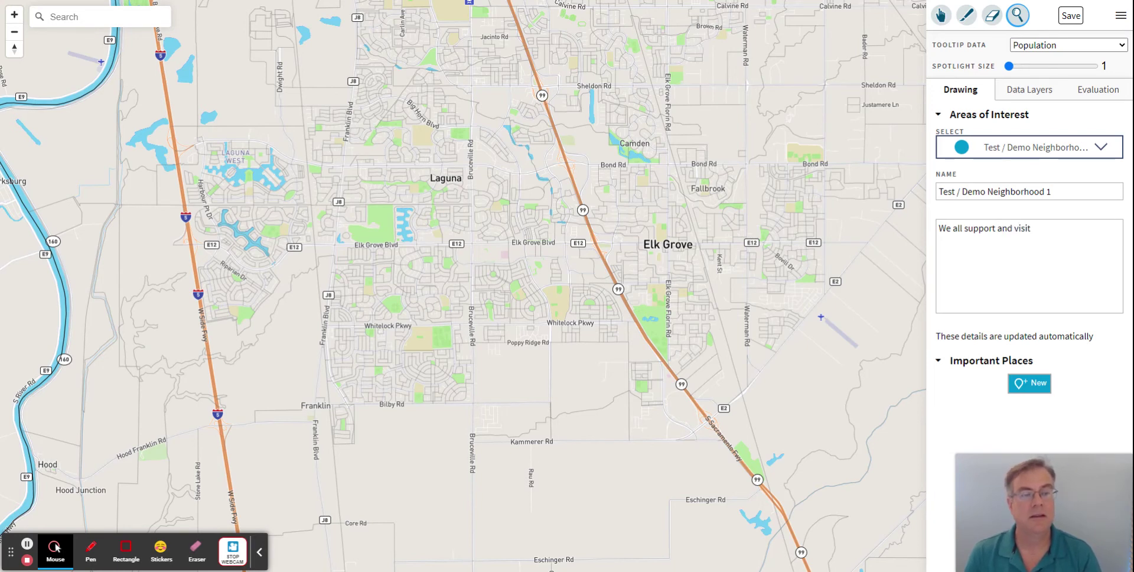
type("the")
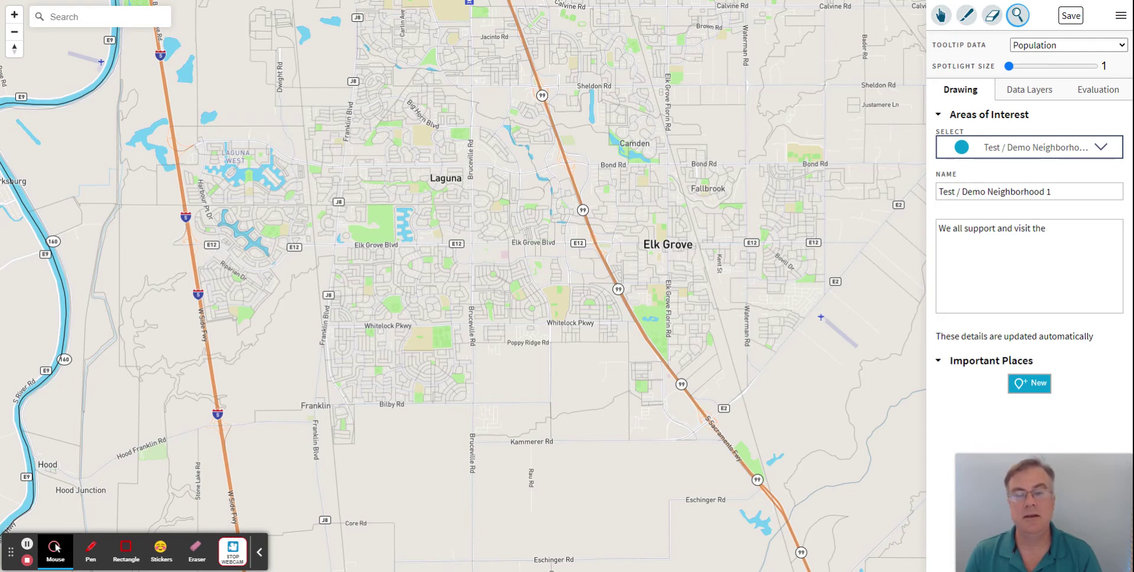
type(" neighborhood part")
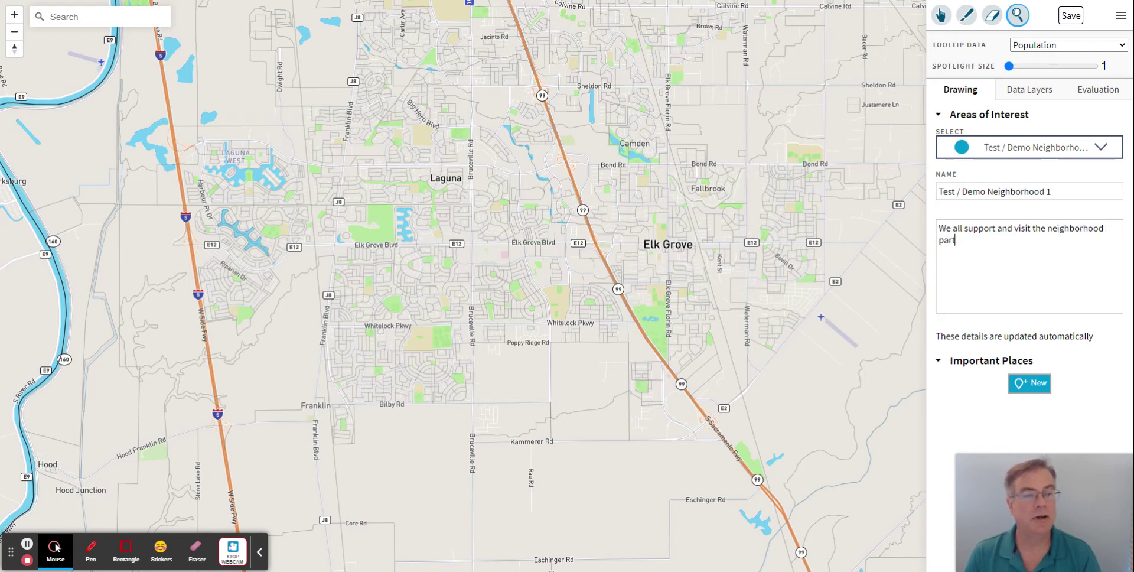
key("BackSpace")
type("k in the mi")
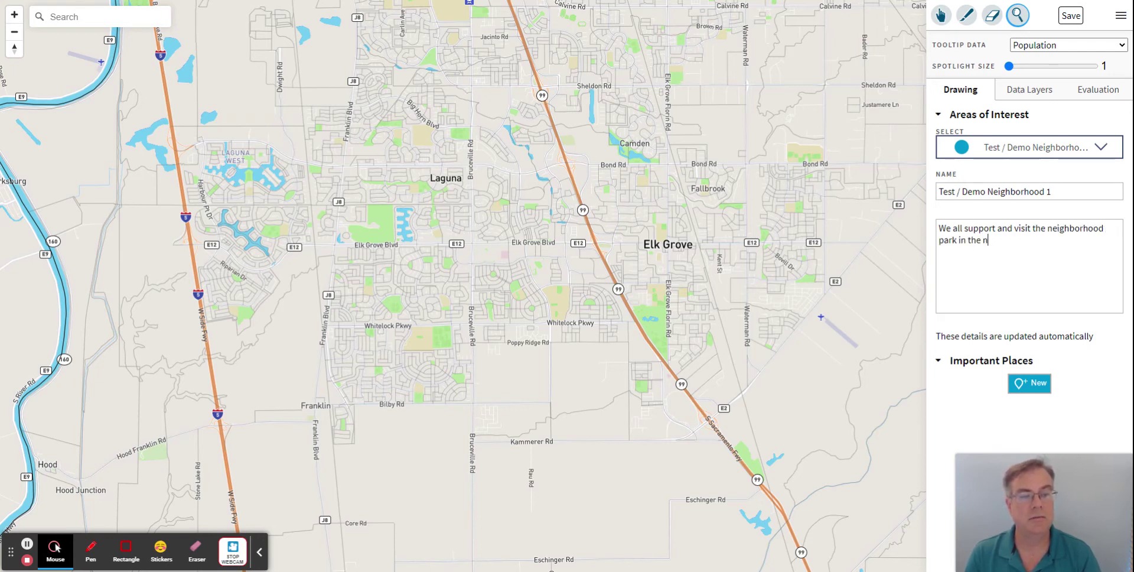
type("ddle of our")
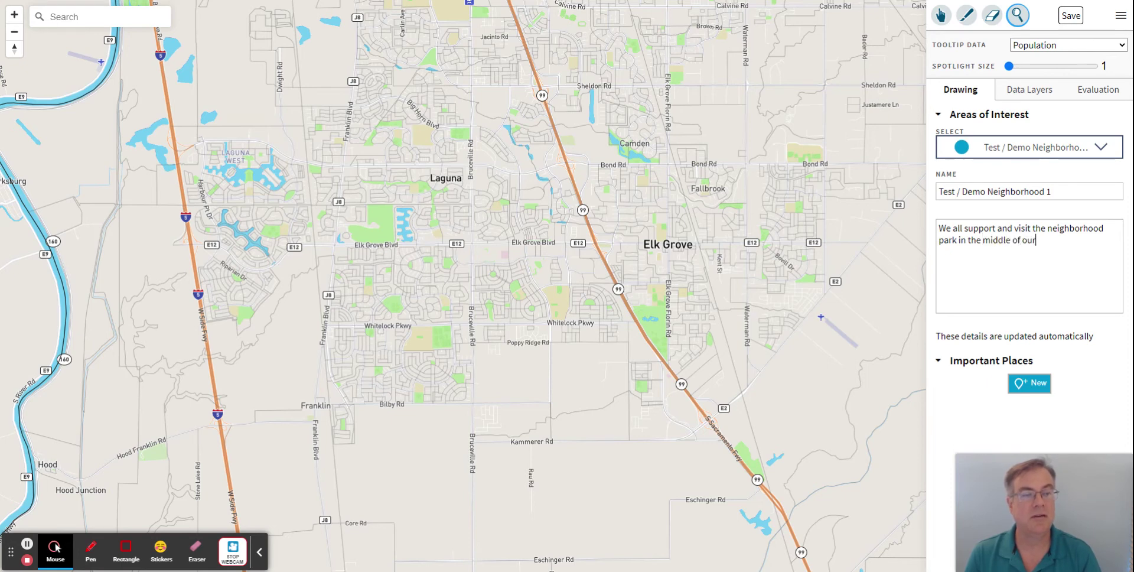
type(" area.")
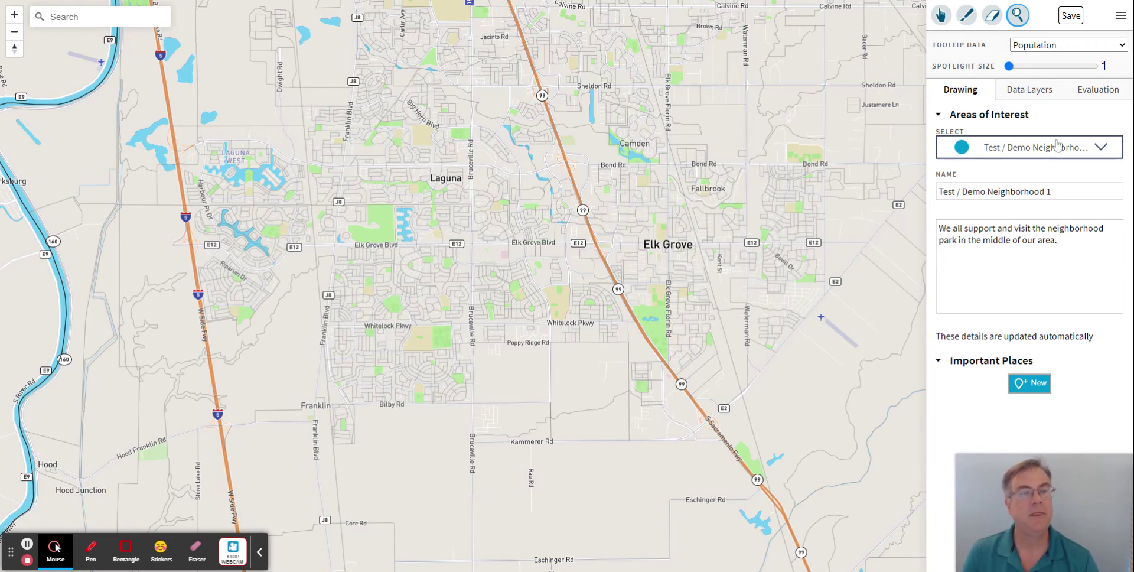
- View citizen voting age population as shaded regions for the total, Hispanic, Asian and Black population variables
left_click(1031, 101)
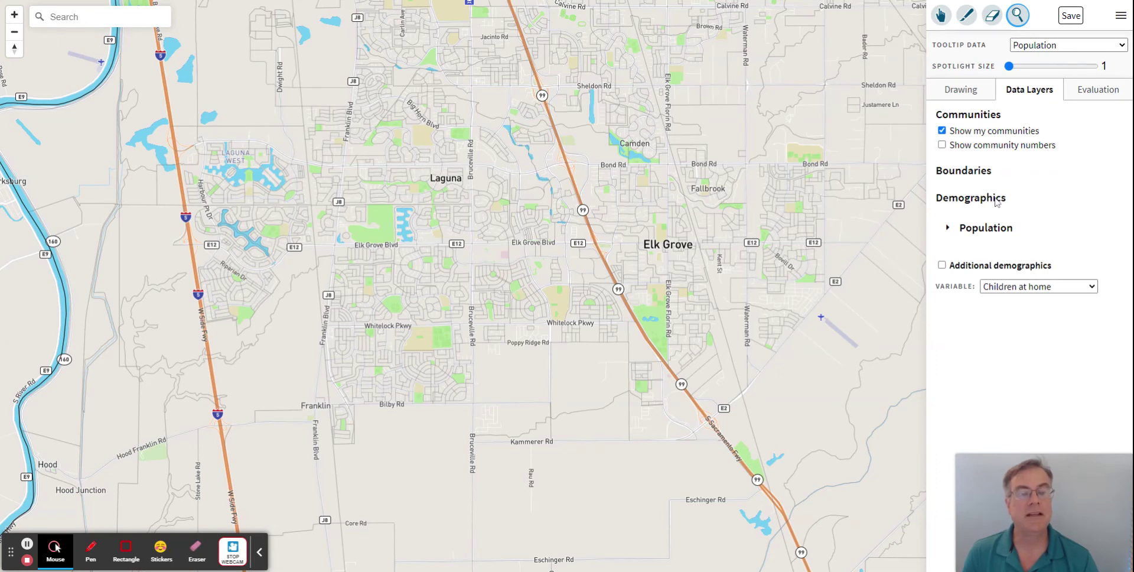
left_click(950, 228)
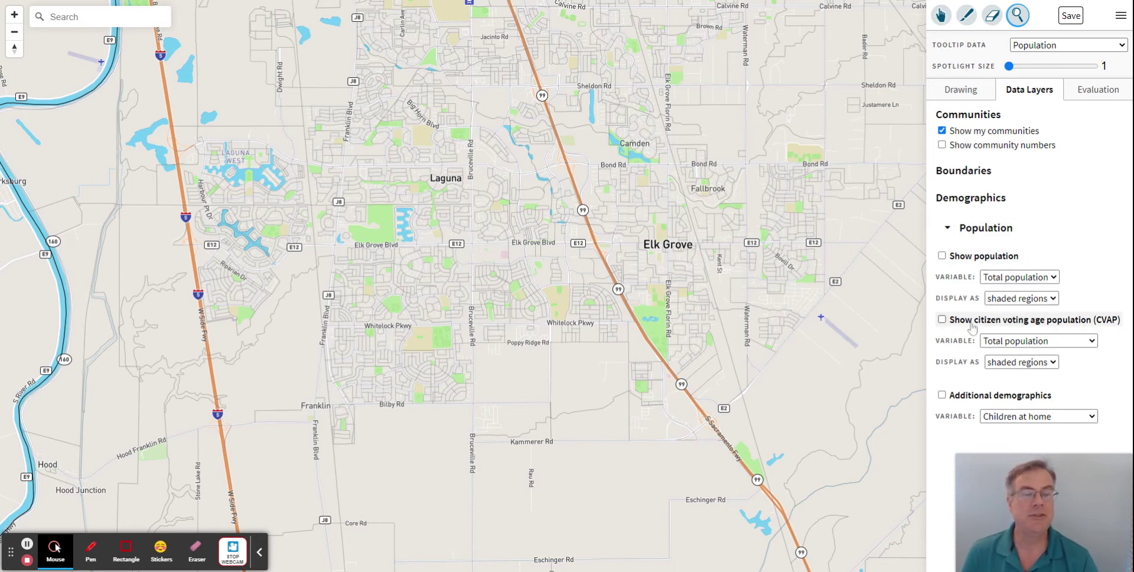
left_click(951, 321)
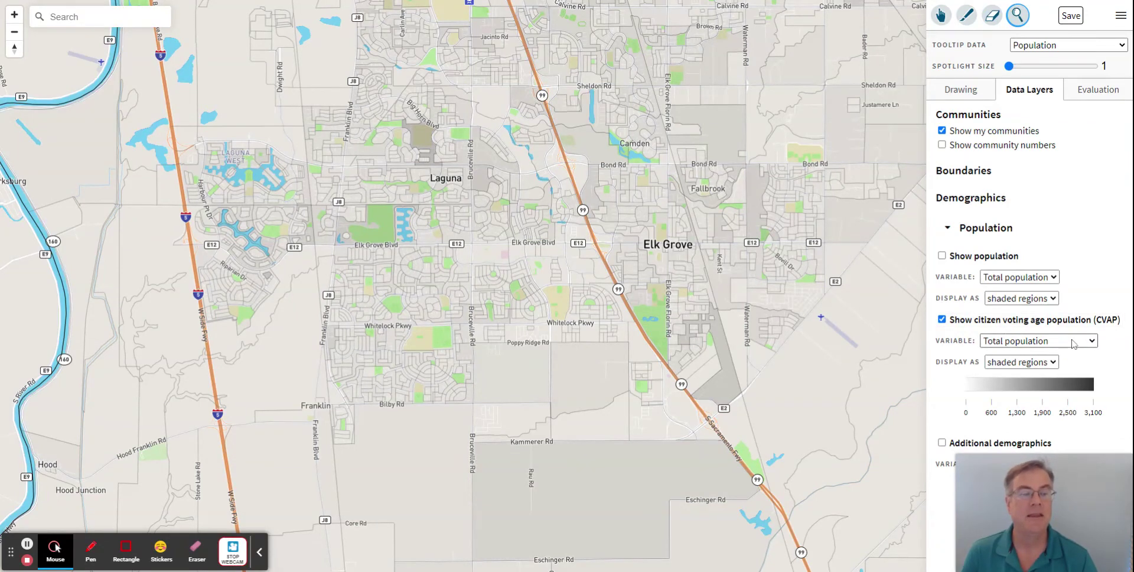
left_click(1042, 387)
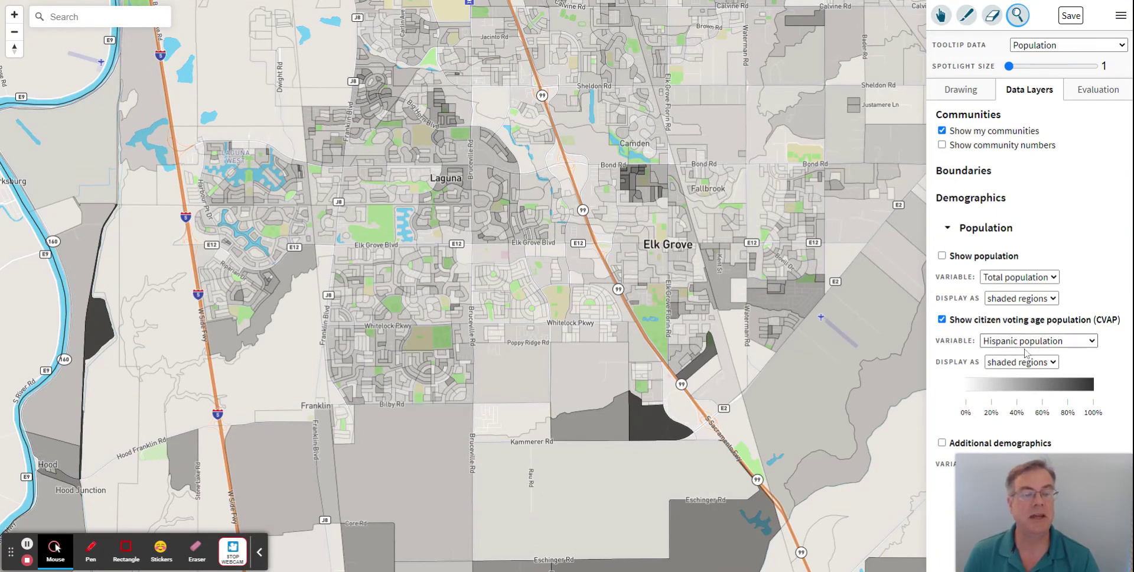
left_click(1009, 397)
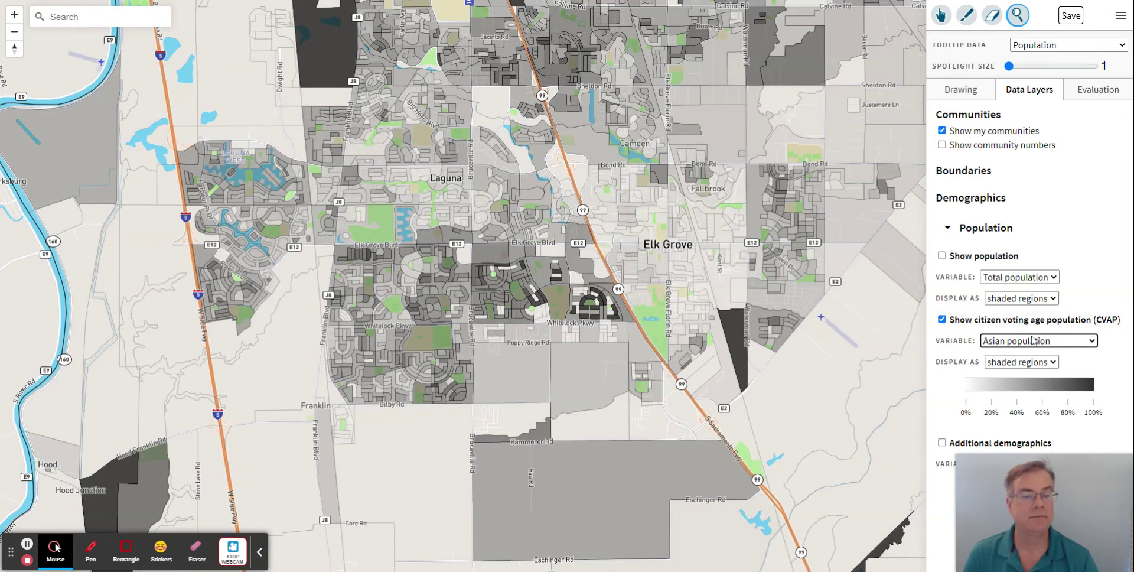
left_click(1024, 404)
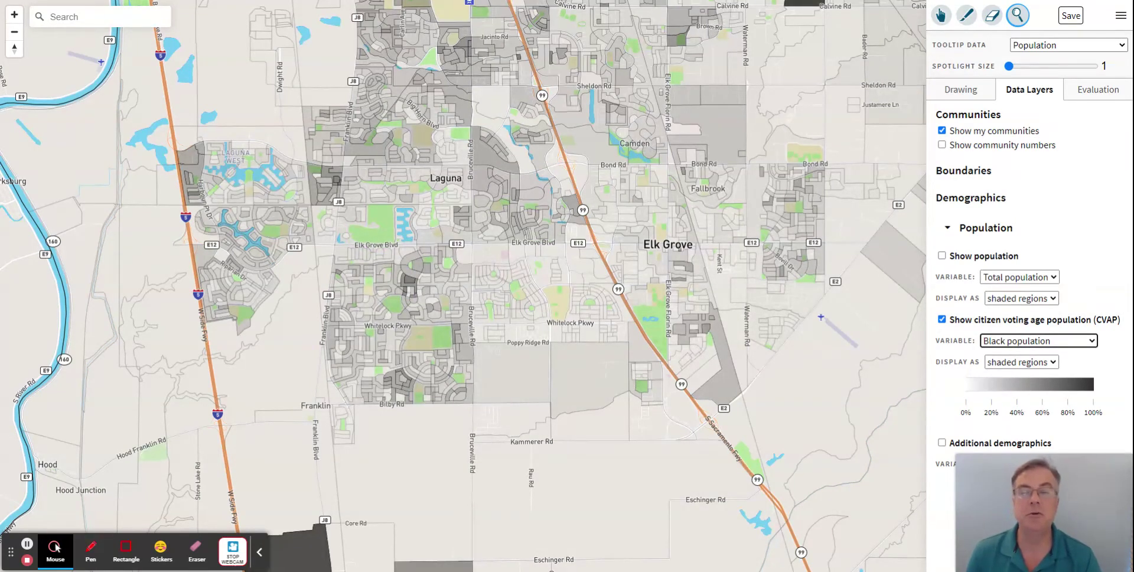
- Hide the citizen voting age population layer and show the additional demographics layer for children at home
left_click(941, 319)
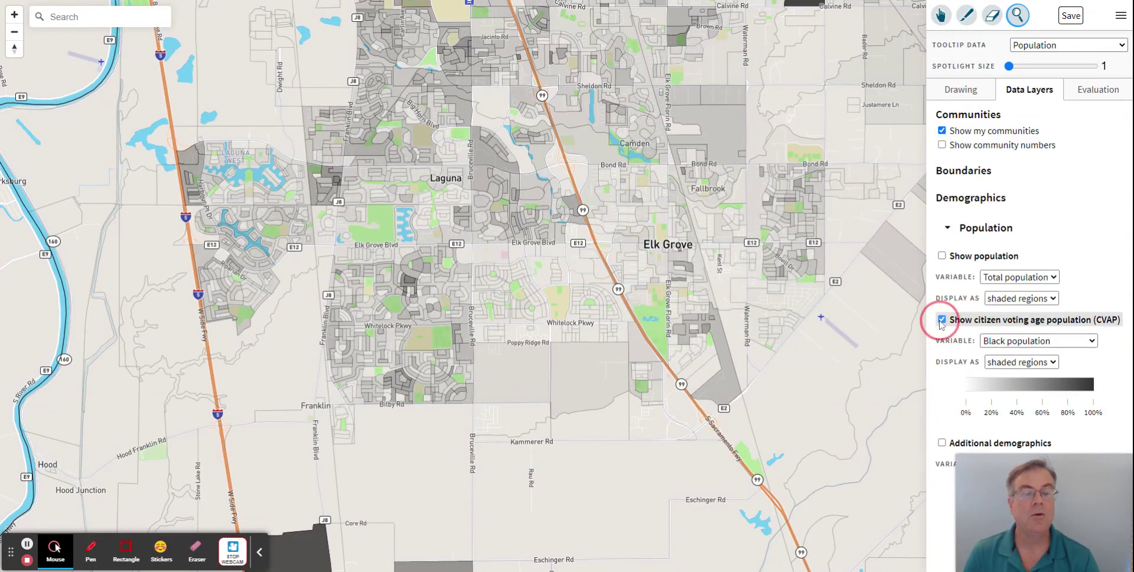
left_click(942, 398)
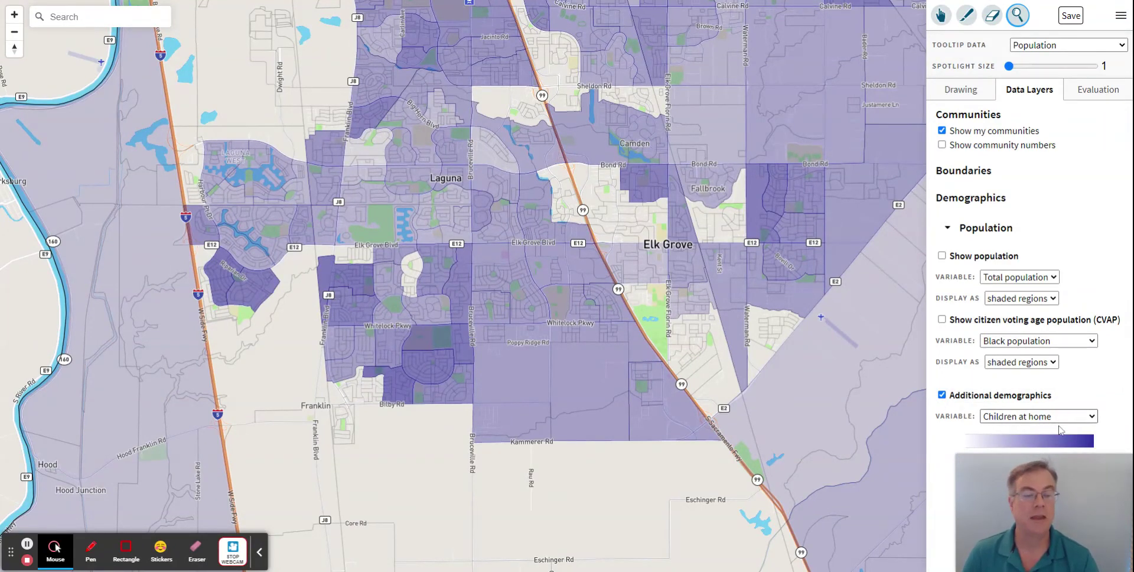
- View the additional demographics for high school graduate, >$75k income, multi-family residents and renter percent, and hide the layer
left_click(1055, 452)
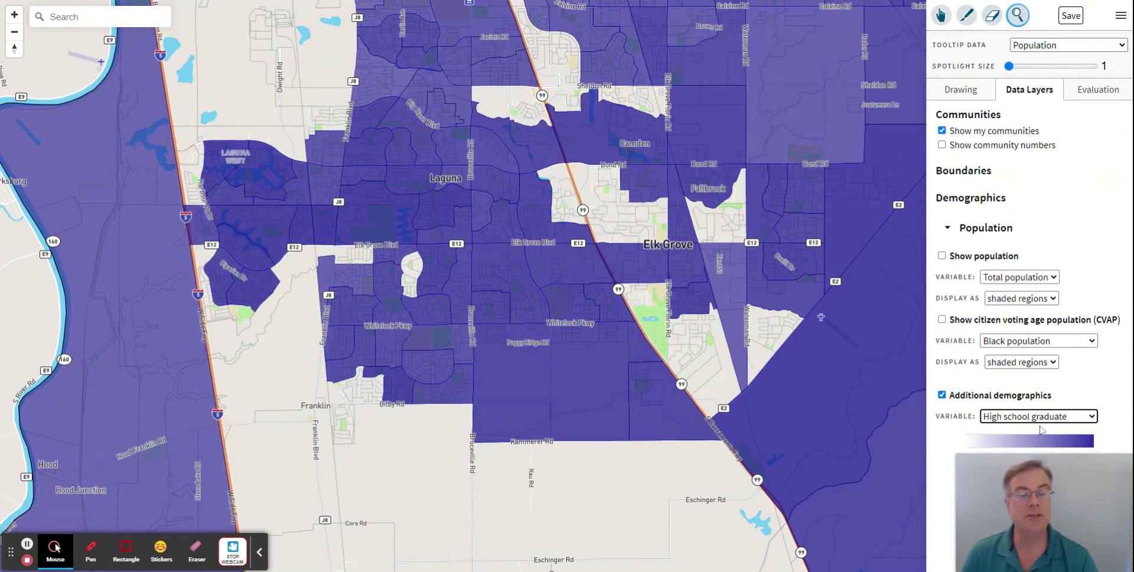
key("Down")
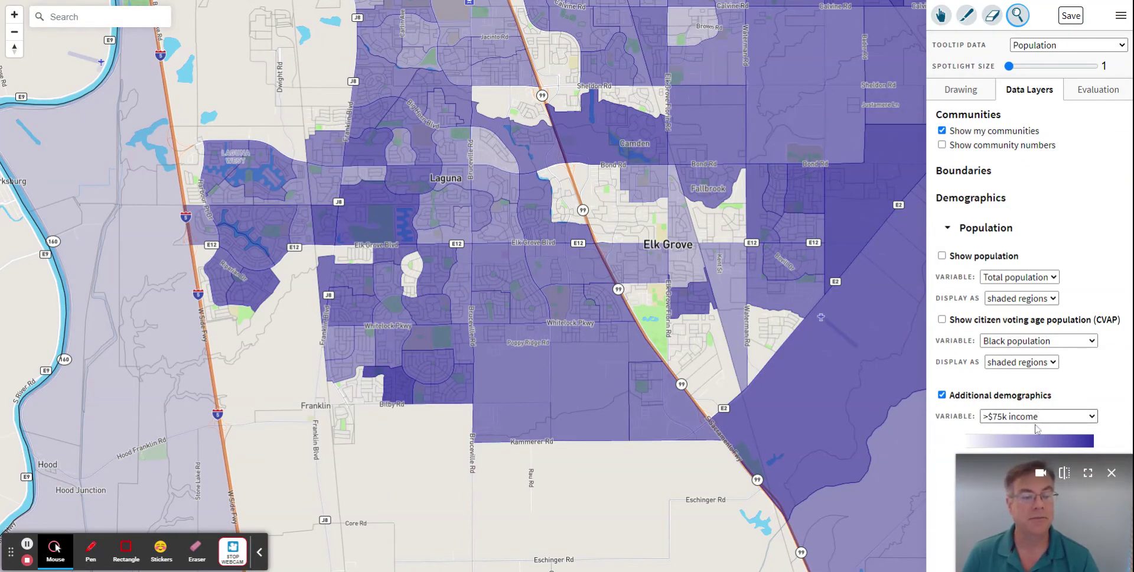
key("Down")
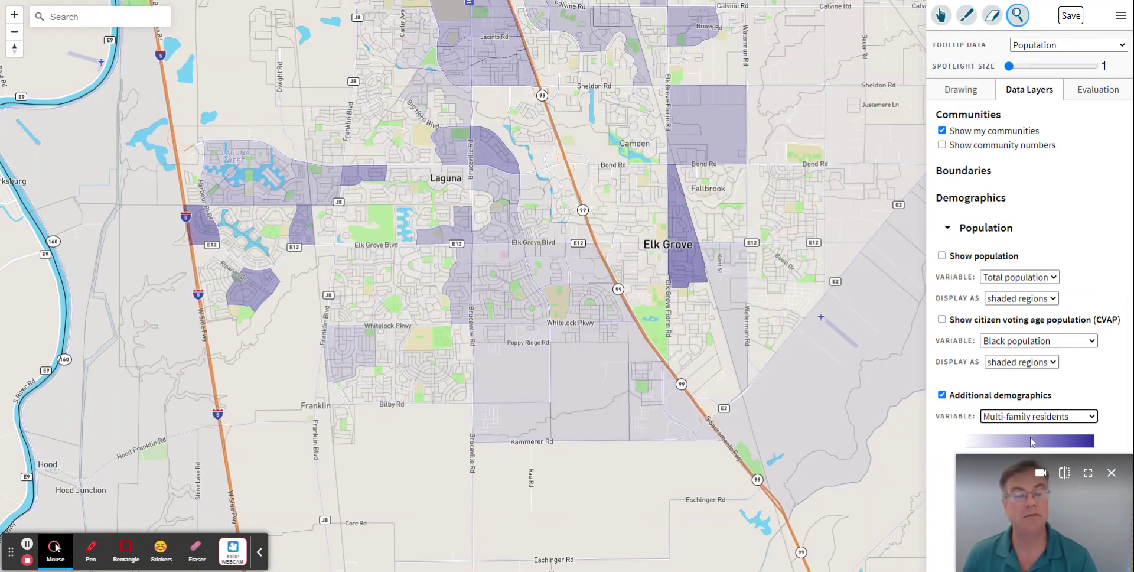
left_click(1028, 418)
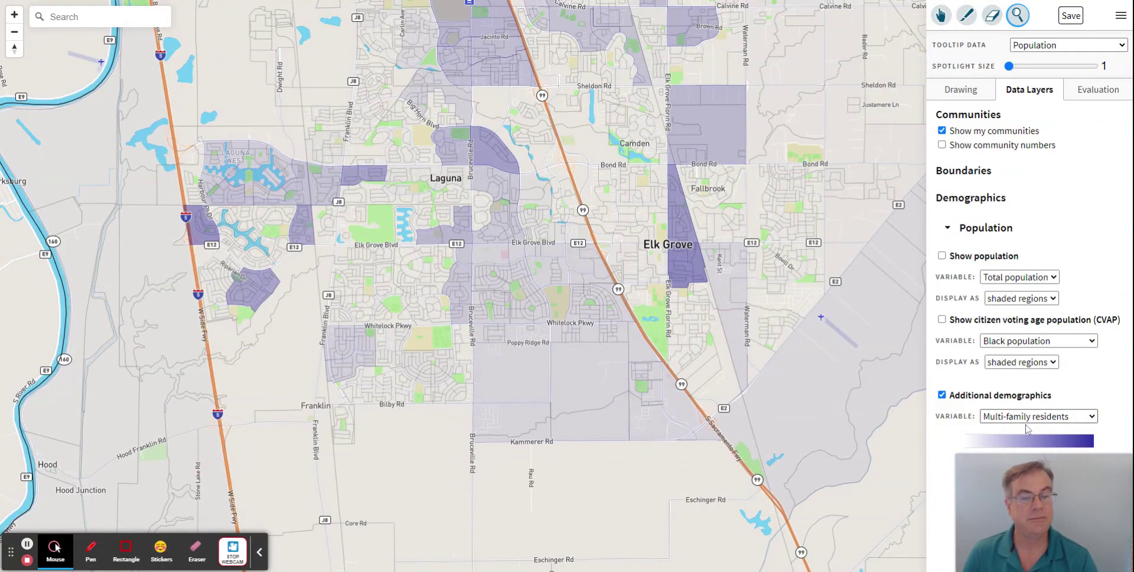
left_click(1027, 428)
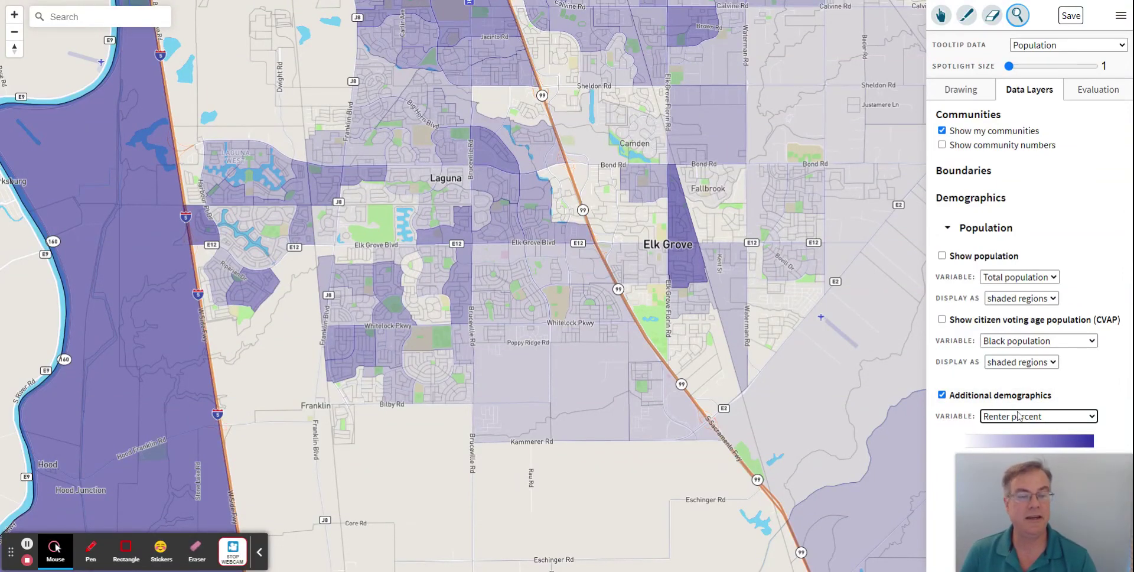
left_click(1005, 400)
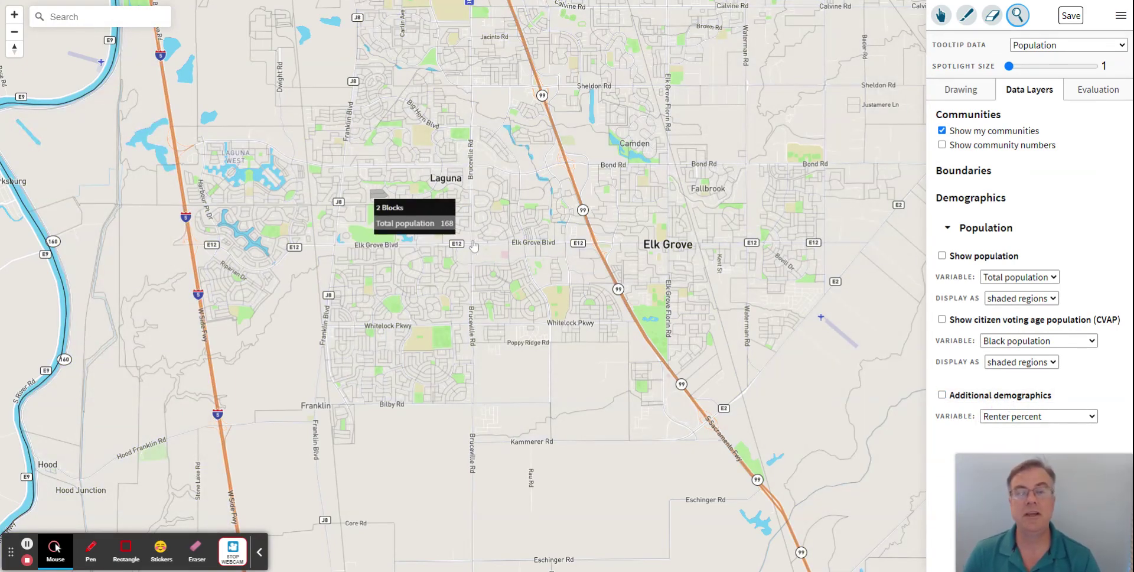
- Paint the first community's blocks between Elk Grove Blvd and Whitelock Pkwy, on both sides of Bruceville Rd, with brush size 99
scroll(474, 245, "up", 1)
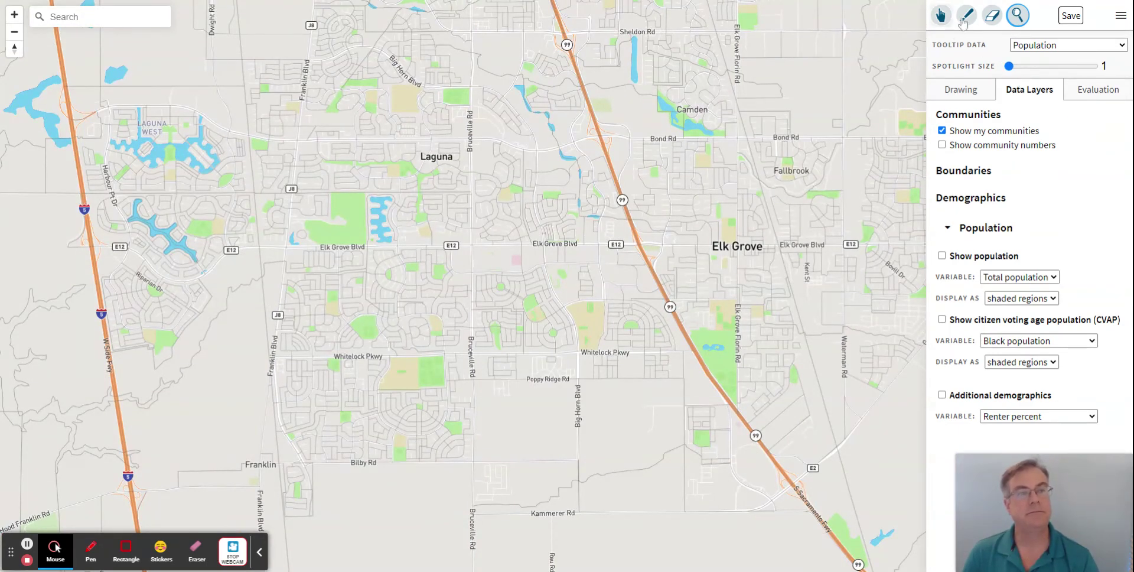
left_click(10, 16)
left_click(10, 16)
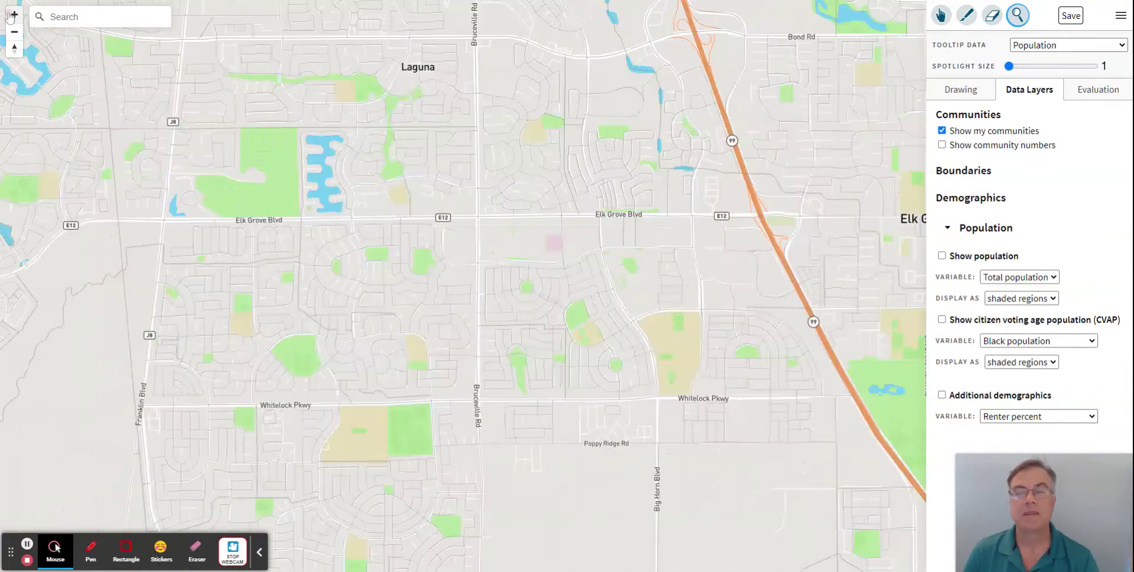
left_click(967, 18)
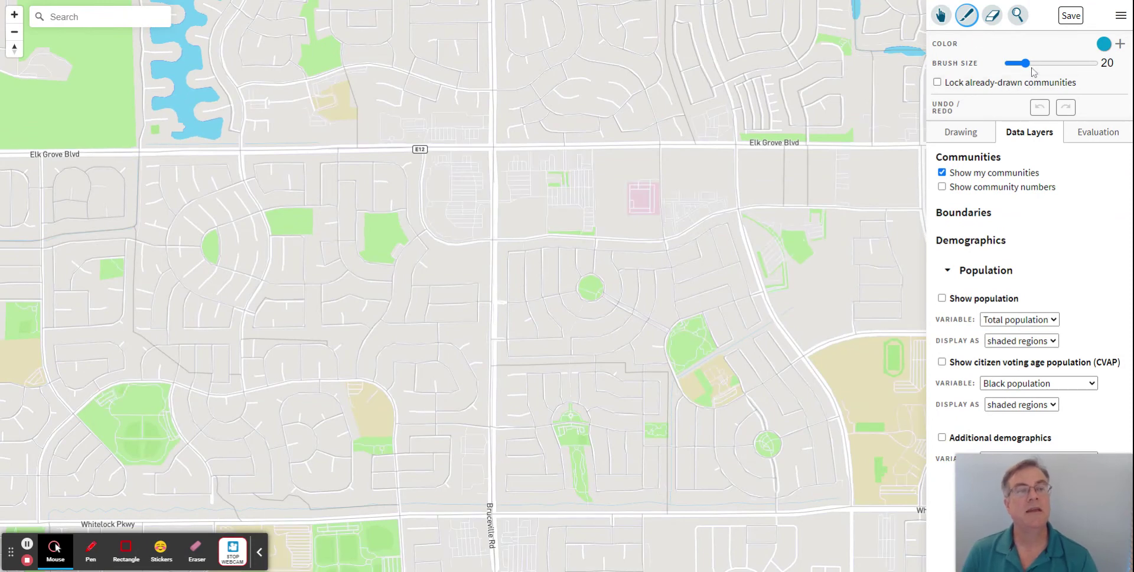
left_click_drag(1025, 63, 1094, 64)
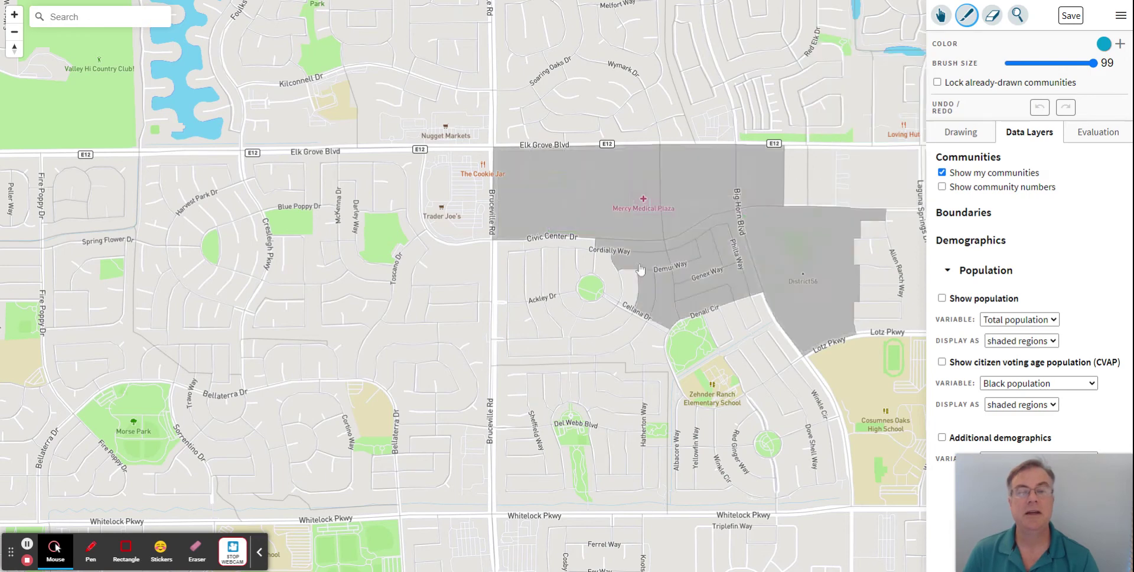
left_click(621, 358)
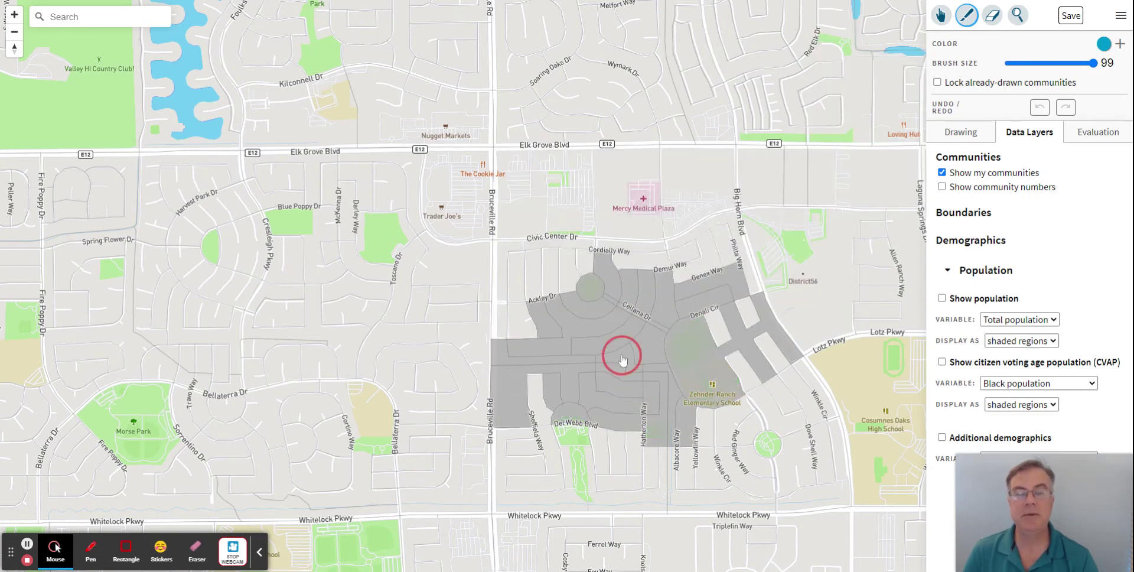
left_click(630, 418)
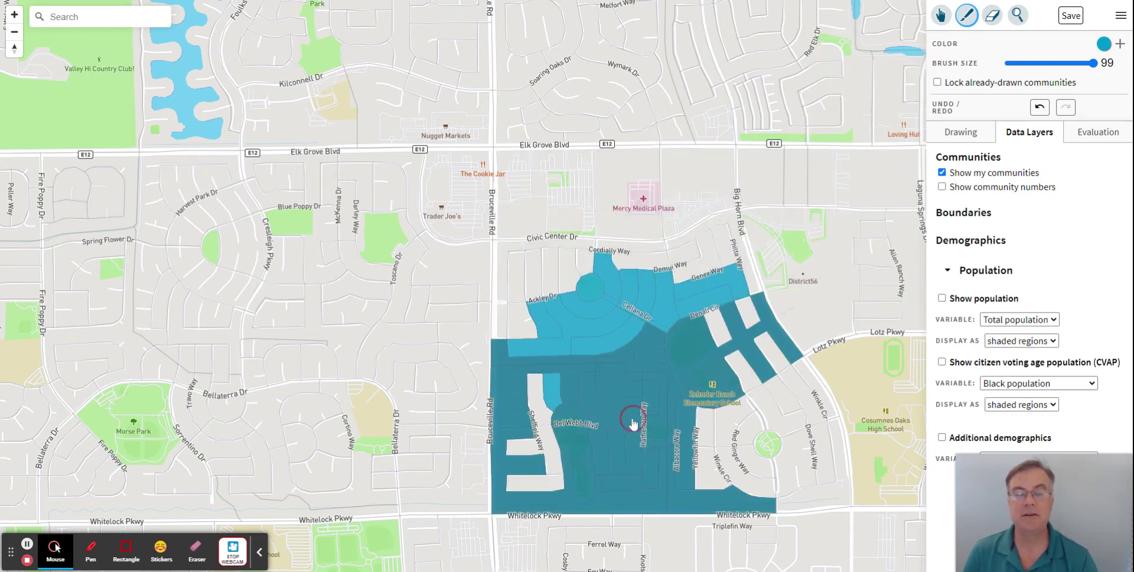
left_click(365, 338)
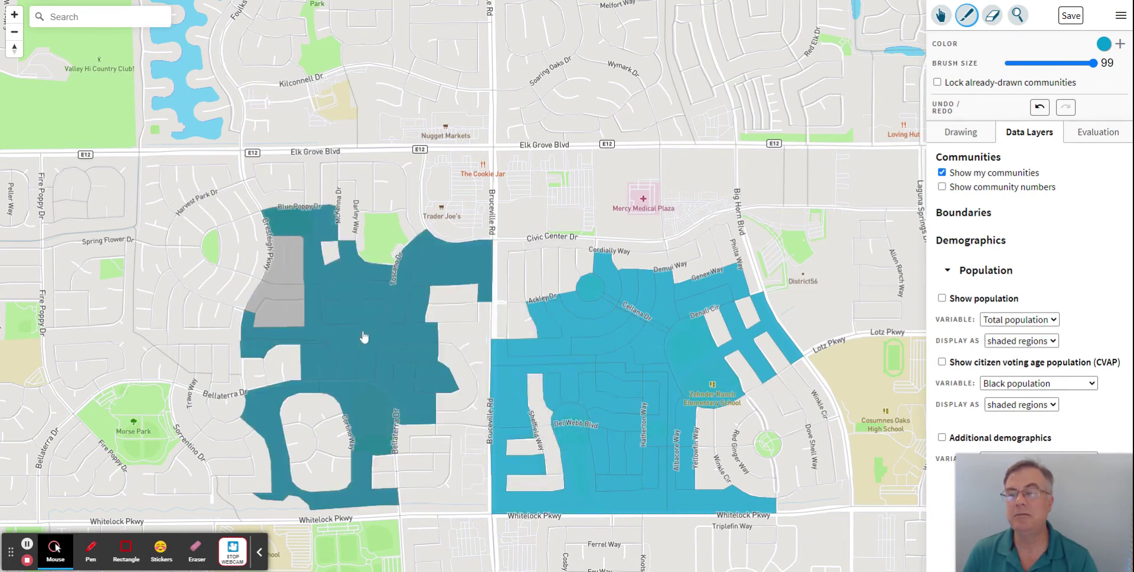
left_click(582, 230)
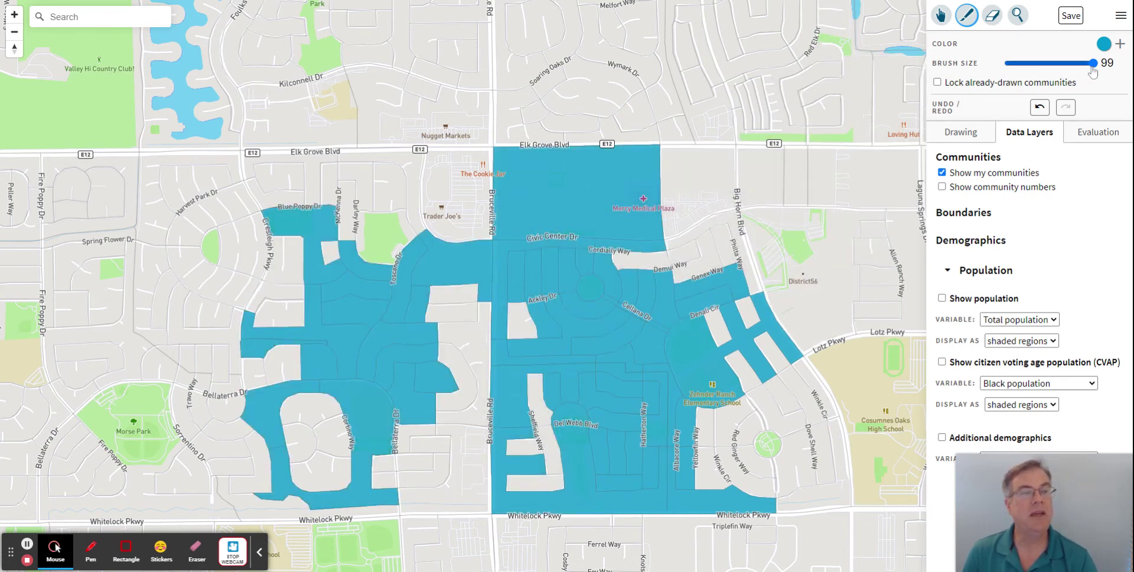
- Fill the gaps in the first community with brush size 9 and erase the excess blocks east of Big Horn Blvd
left_click_drag(1093, 63, 1013, 63)
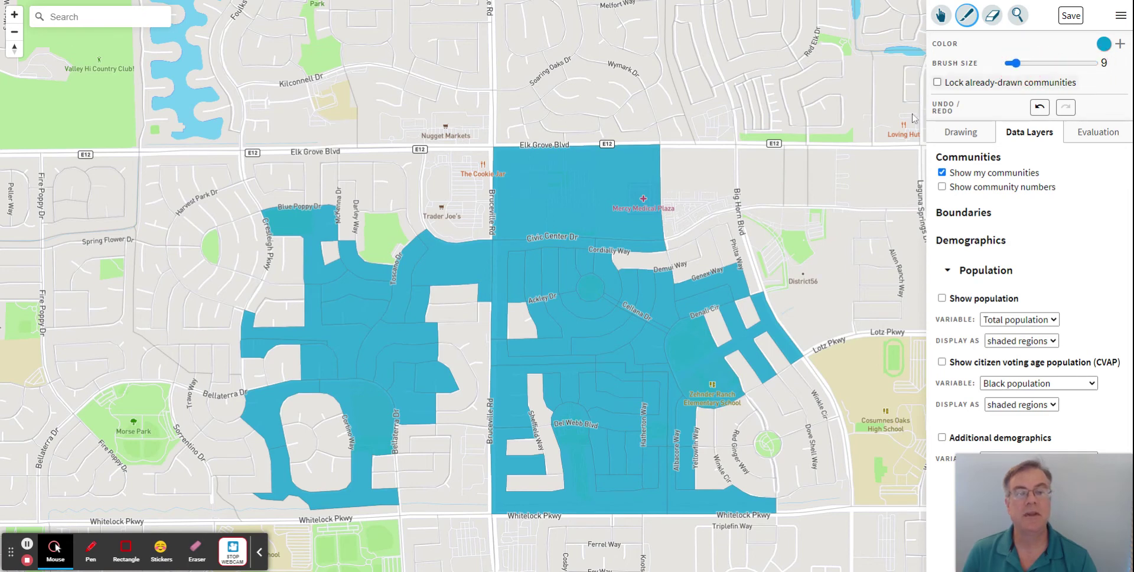
mouse_move(662, 184)
left_mouse_down()
mouse_move(709, 283)
mouse_move(734, 236)
mouse_move(529, 302)
mouse_move(516, 331)
mouse_move(561, 478)
mouse_move(715, 470)
mouse_move(820, 474)
mouse_move(836, 487)
mouse_move(761, 328)
mouse_move(721, 342)
mouse_move(745, 424)
mouse_move(718, 426)
mouse_move(743, 439)
mouse_move(484, 461)
mouse_move(354, 499)
mouse_move(320, 495)
mouse_move(303, 480)
mouse_move(296, 438)
mouse_move(349, 460)
mouse_move(450, 434)
mouse_move(458, 308)
mouse_move(430, 297)
mouse_move(413, 450)
mouse_move(401, 339)
mouse_move(350, 211)
mouse_move(269, 188)
mouse_move(284, 257)
mouse_move(279, 409)
mouse_move(278, 379)
mouse_move(260, 384)
left_mouse_up()
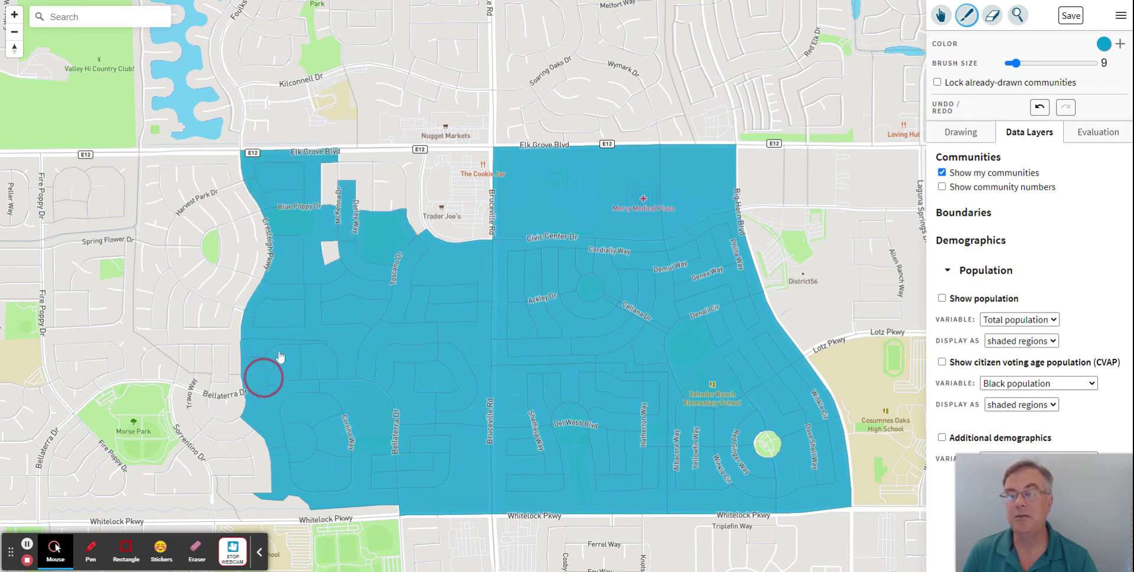
mouse_move(355, 186)
left_mouse_down()
mouse_move(359, 171)
mouse_move(324, 213)
mouse_move(332, 246)
mouse_move(357, 172)
mouse_move(384, 159)
mouse_move(485, 171)
mouse_move(780, 452)
mouse_move(792, 314)
mouse_move(638, 243)
left_mouse_up()
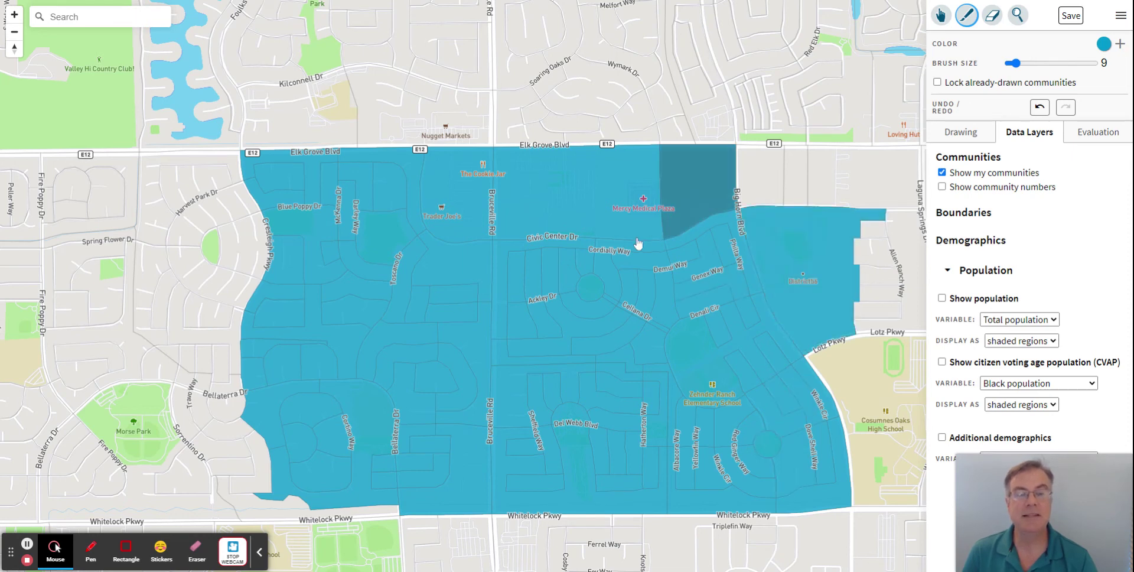
left_click(996, 20)
left_click(809, 255)
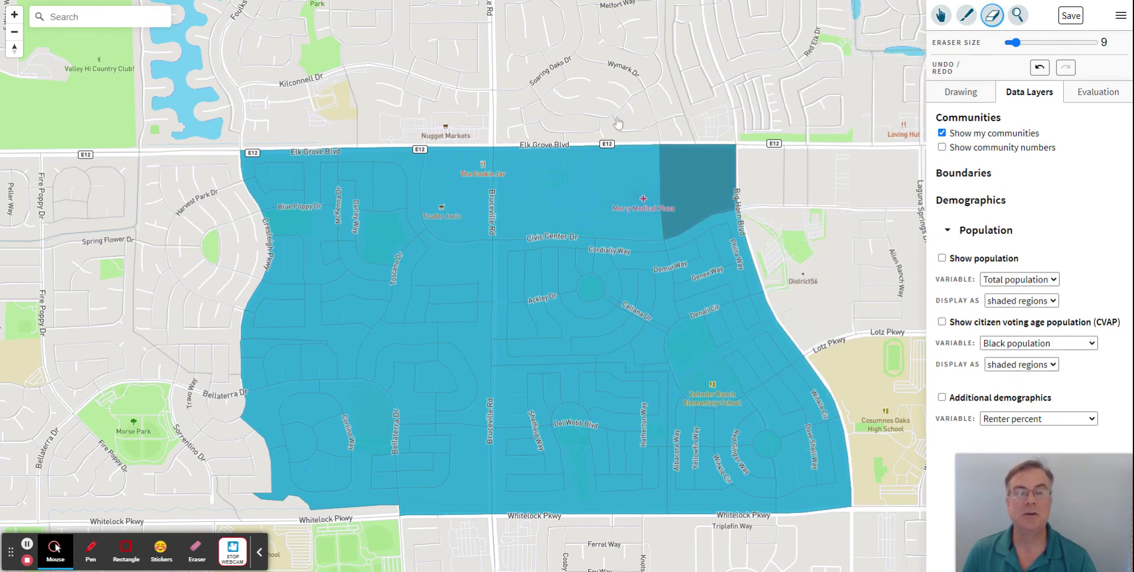
- Add a second community and paint its blocks north of Elk Grove Blvd around Big Horn Blvd with brush size 46
left_click(965, 18)
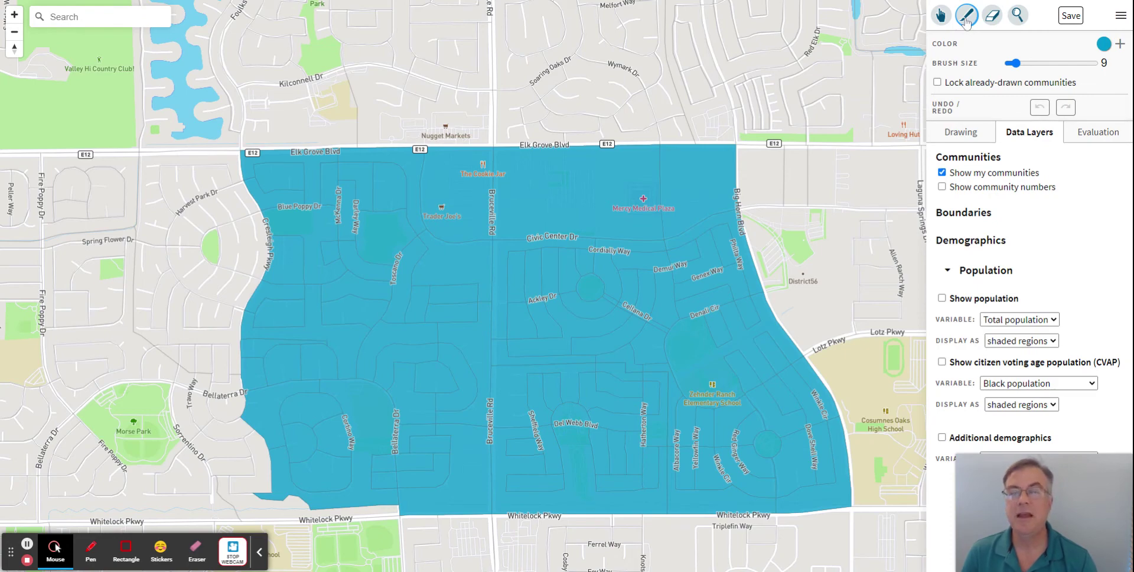
left_click(16, 35)
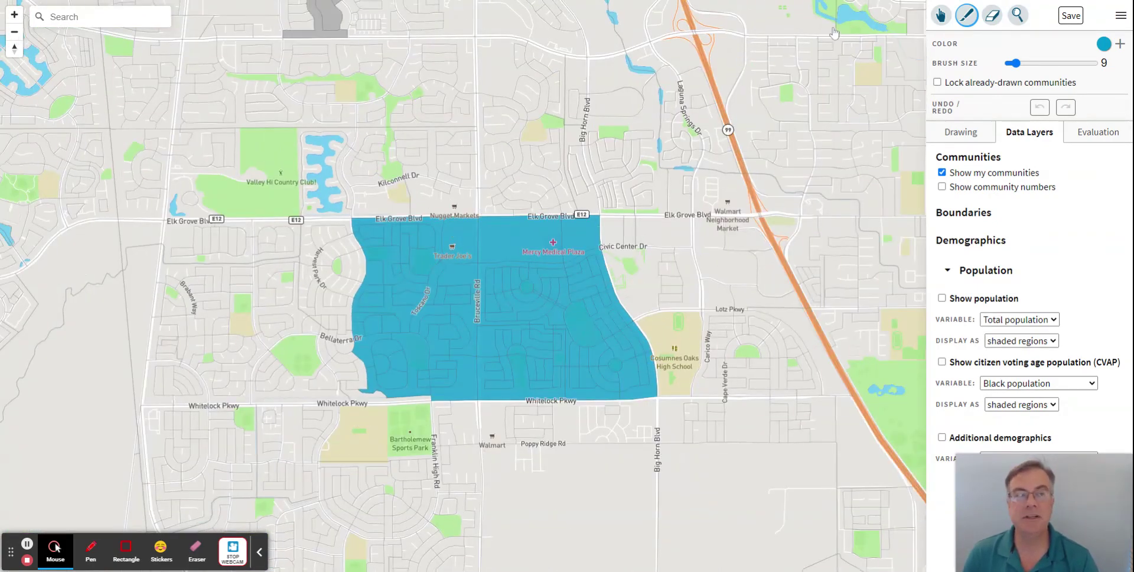
left_click(1125, 45)
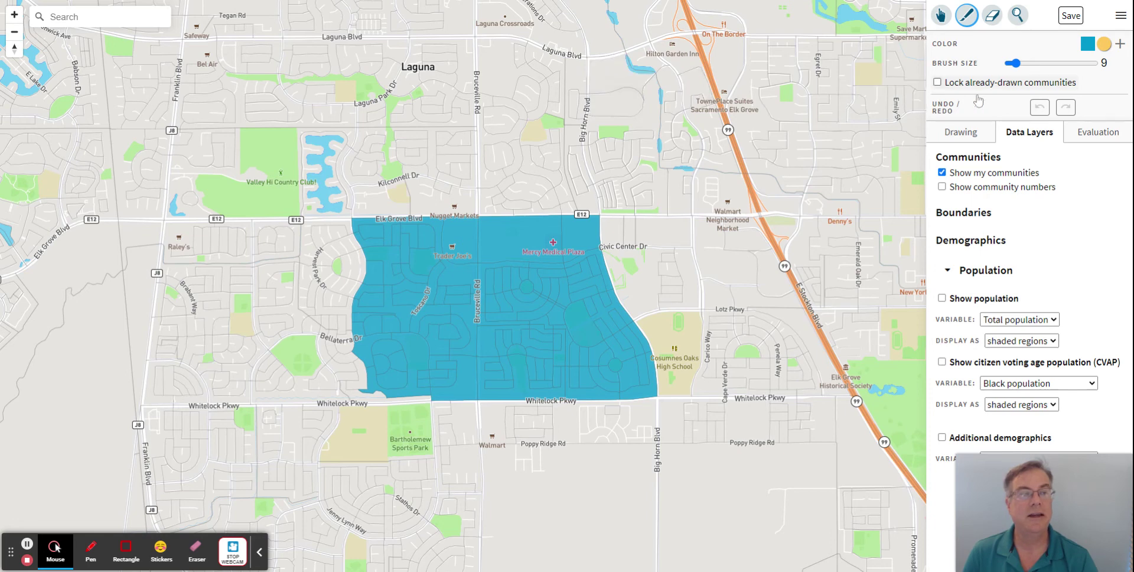
left_click_drag(1013, 63, 1048, 63)
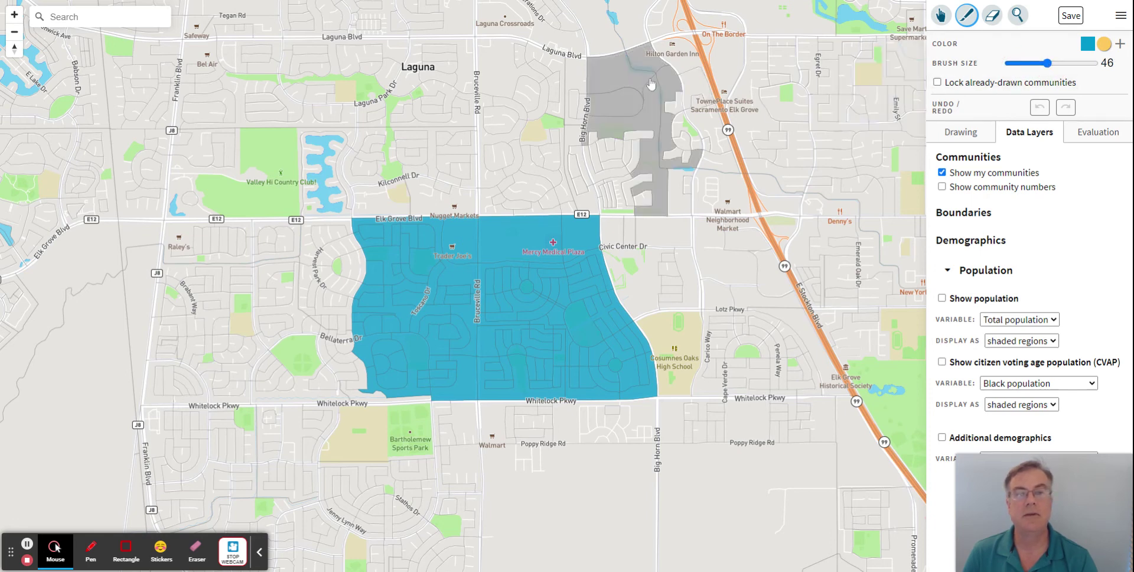
mouse_move(650, 84)
left_mouse_down()
mouse_move(629, 96)
mouse_move(524, 98)
mouse_move(511, 126)
mouse_move(513, 195)
mouse_move(565, 195)
mouse_move(637, 170)
mouse_move(635, 144)
mouse_move(569, 134)
left_mouse_up()
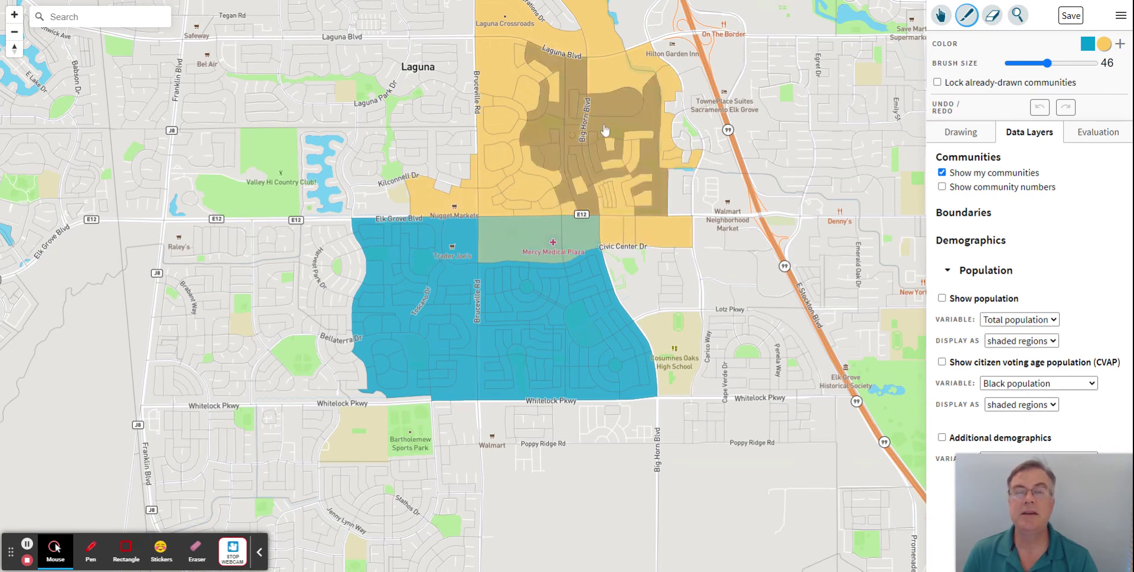
- Erase the second community's excess blocks north of Laguna Blvd and west of Bruceville Rd
left_click(993, 16)
left_click_drag(579, 18, 508, 24)
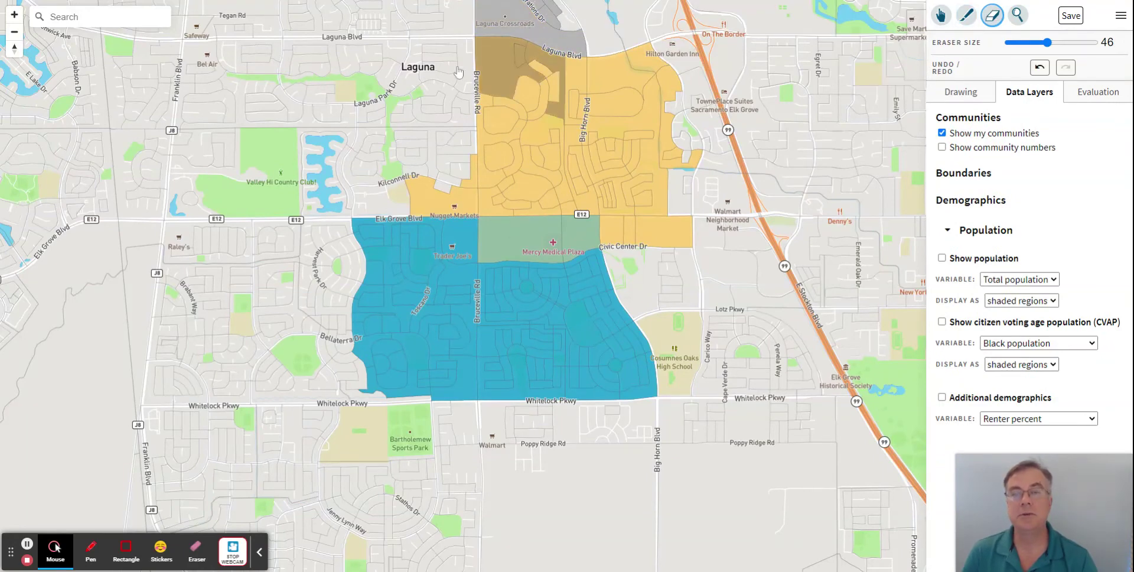
left_click(427, 193)
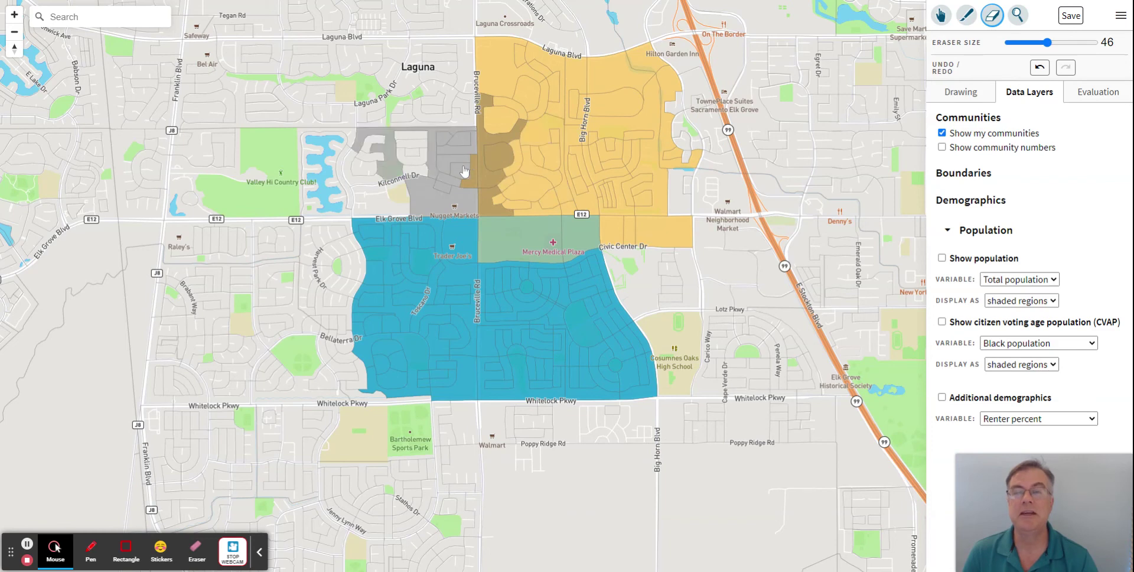
left_click(447, 173)
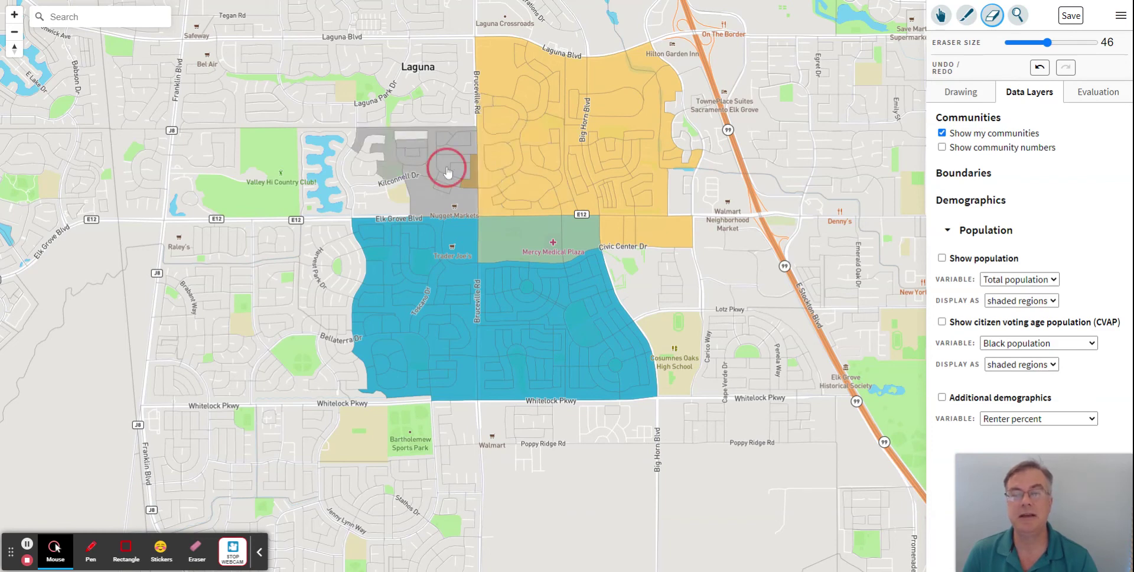
- Compare the population evaluation of Community 2 with that of Test / Demo Neighborhood 1
left_click(1098, 95)
left_click(1082, 141)
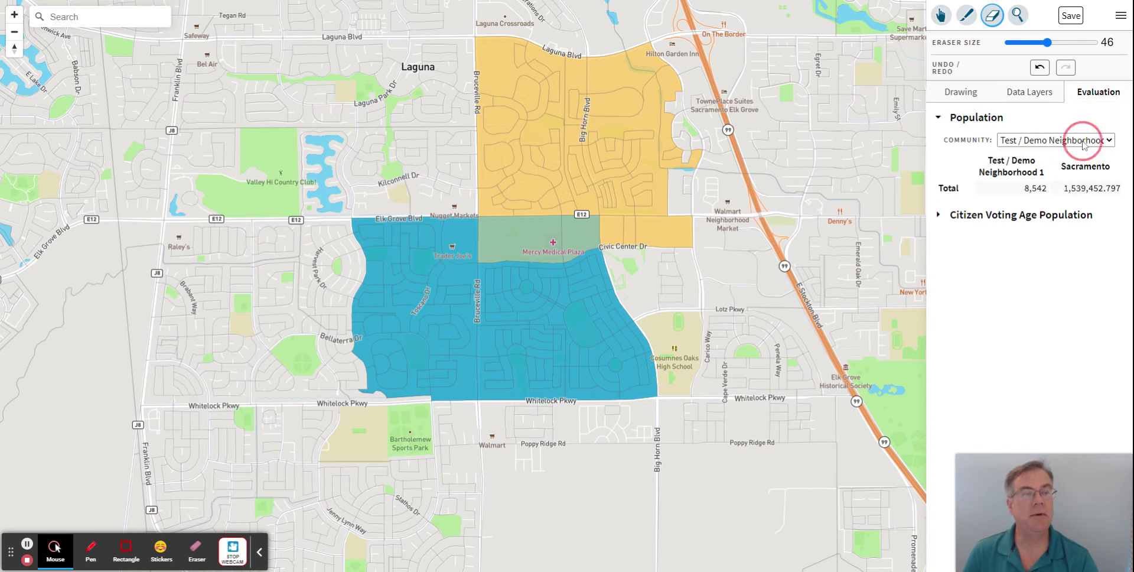
left_click(1063, 163)
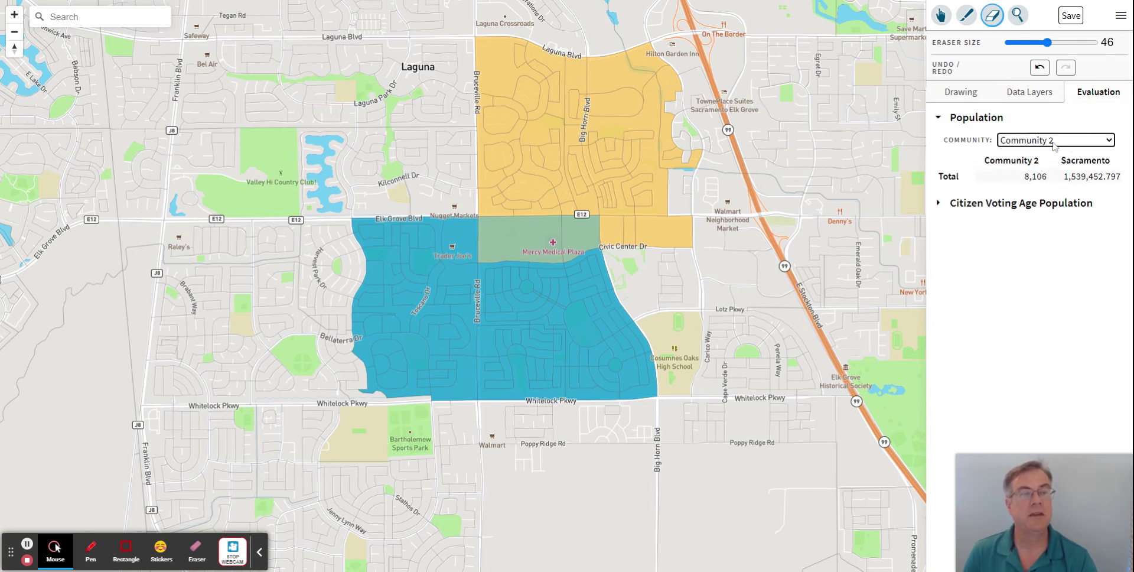
key("Up")
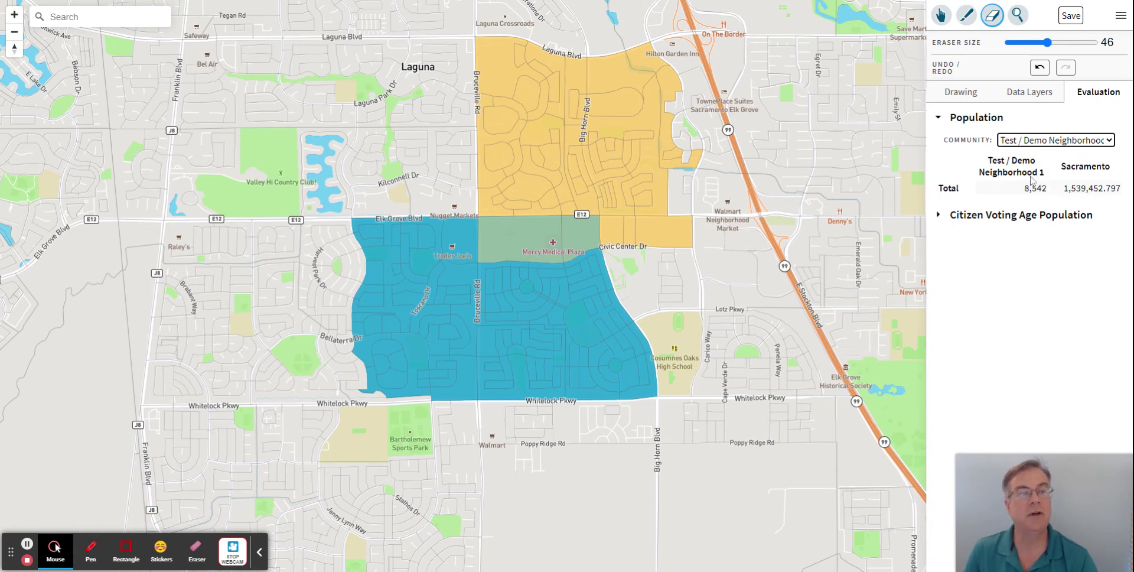
- Rename the second community as "test demo area 2" and describe it as "describe describe etc"
left_click(968, 99)
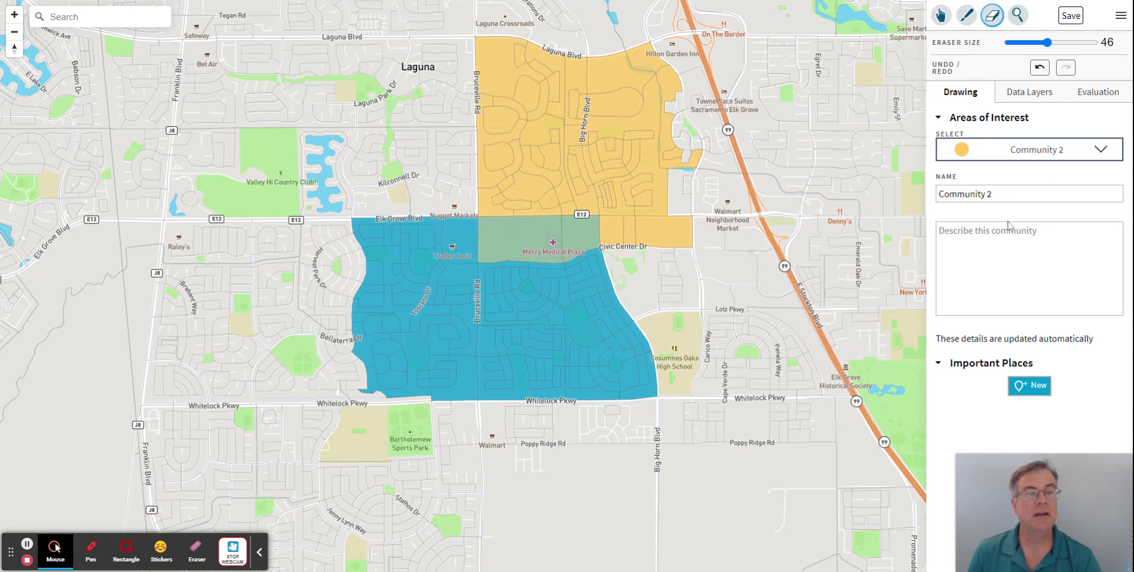
triple_click(948, 194)
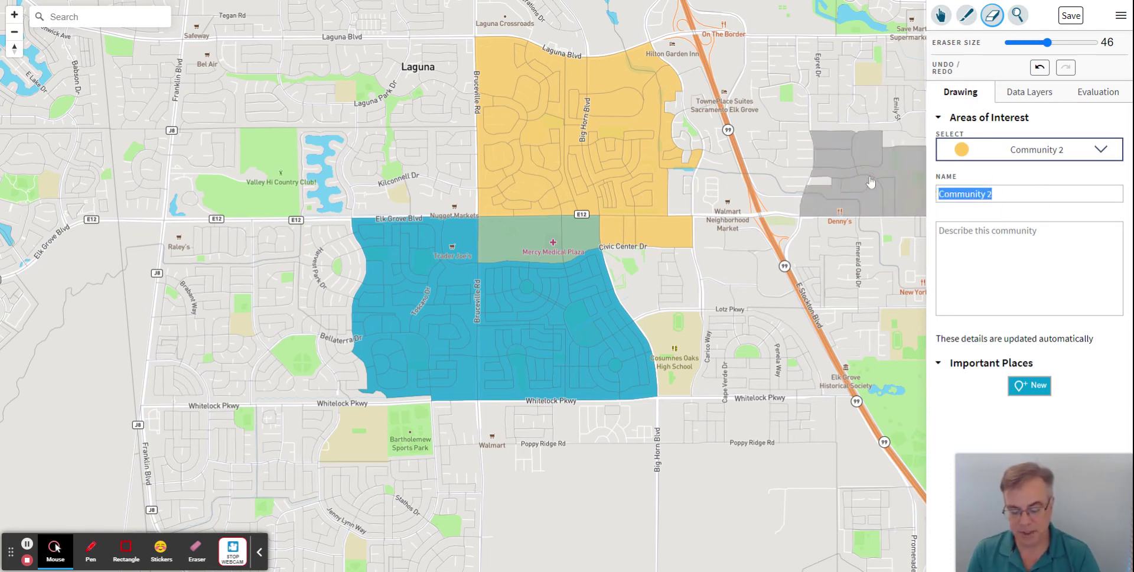
type("test d")
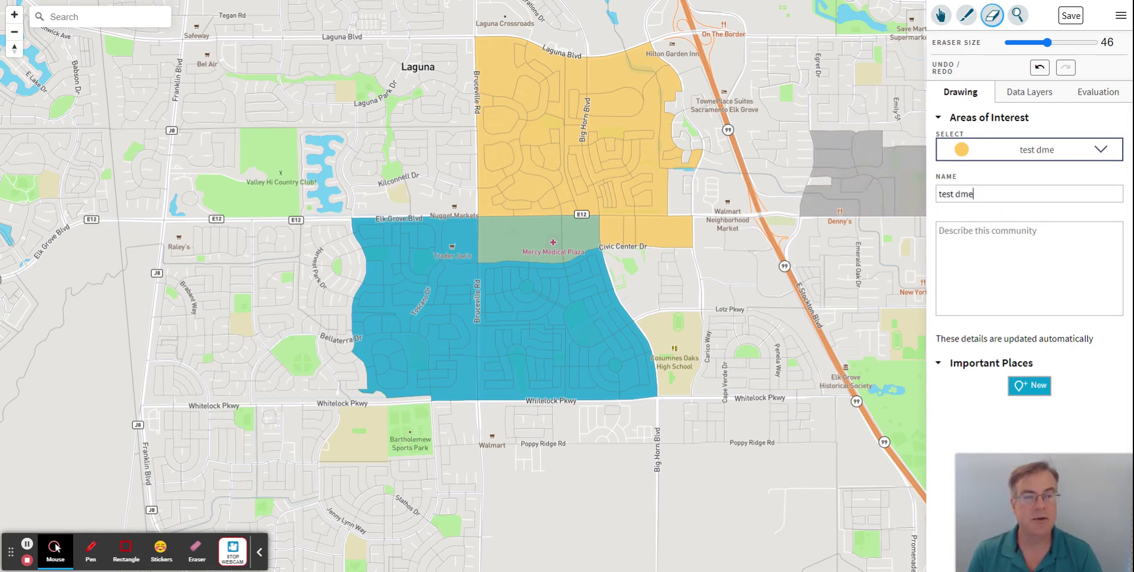
type("emo area 2")
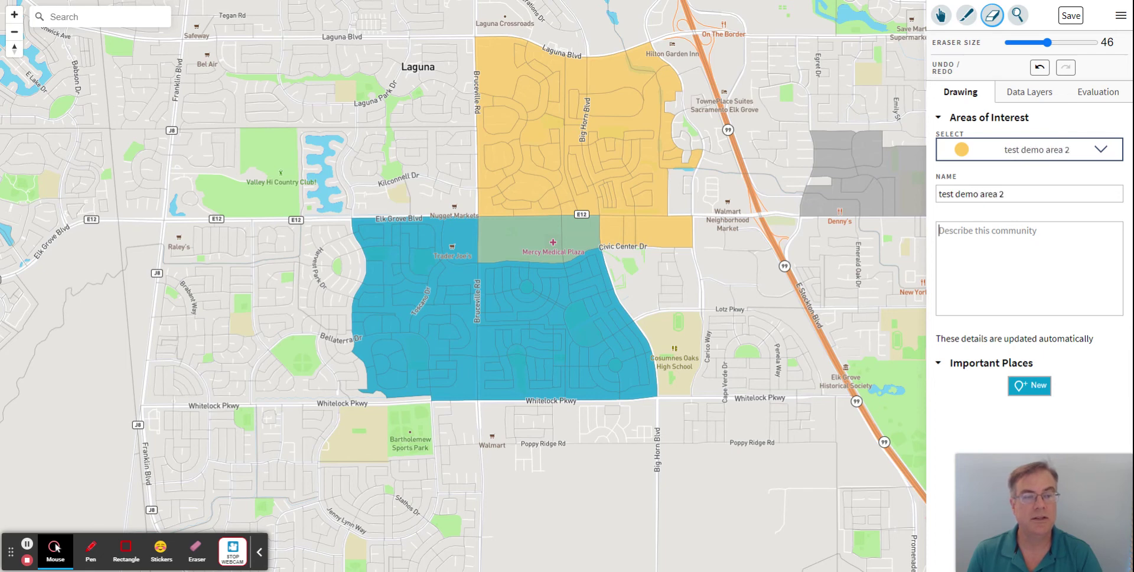
key("Tab")
type("d")
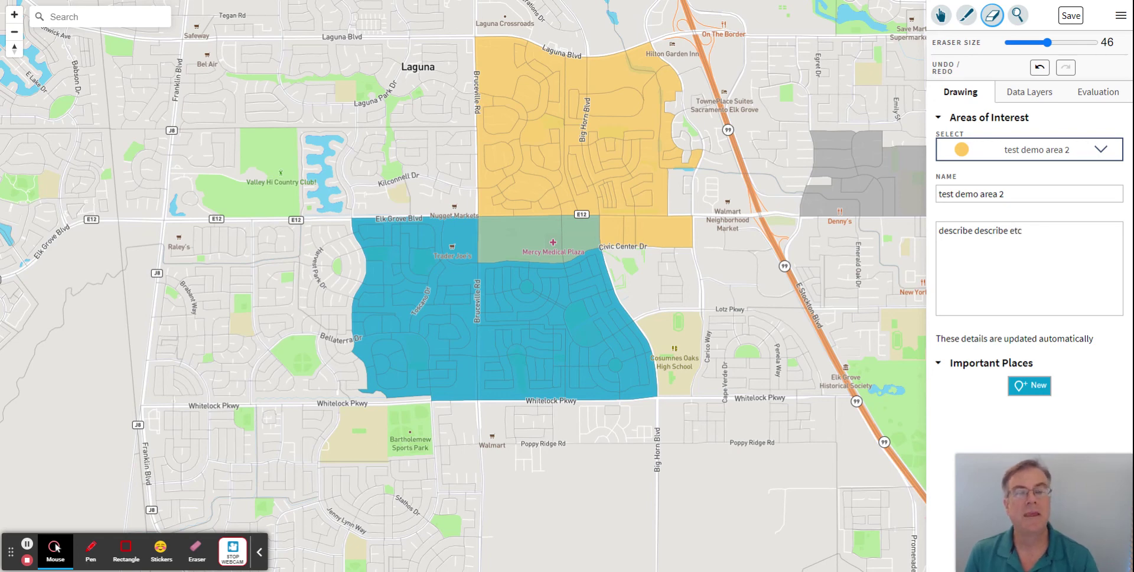
- Save the plan and enter "Test Demo 1" as its team or plan name
left_click(1070, 17)
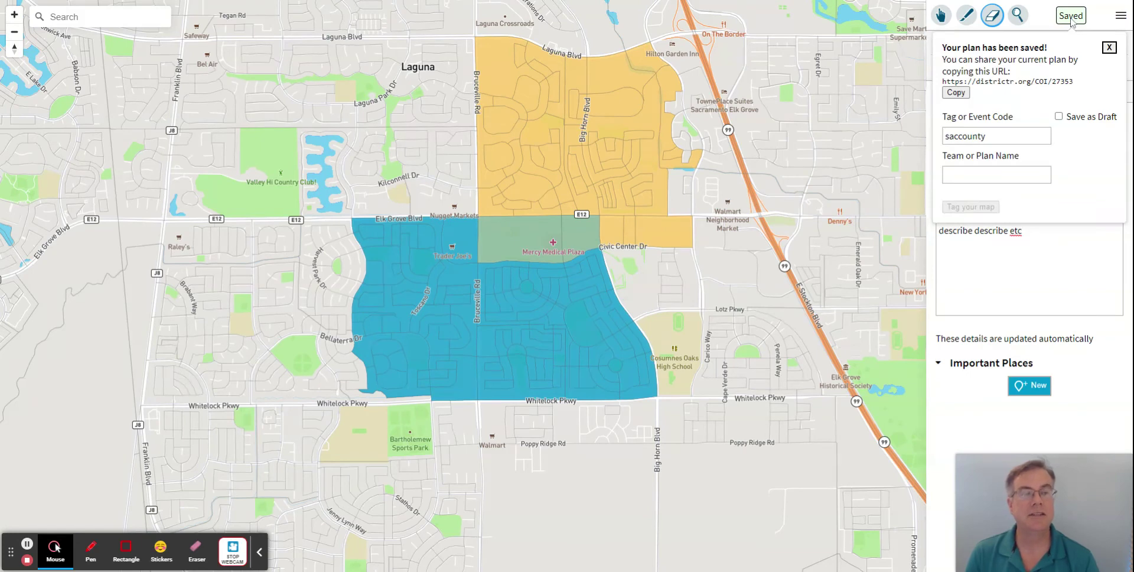
left_click_drag(943, 81, 1080, 82)
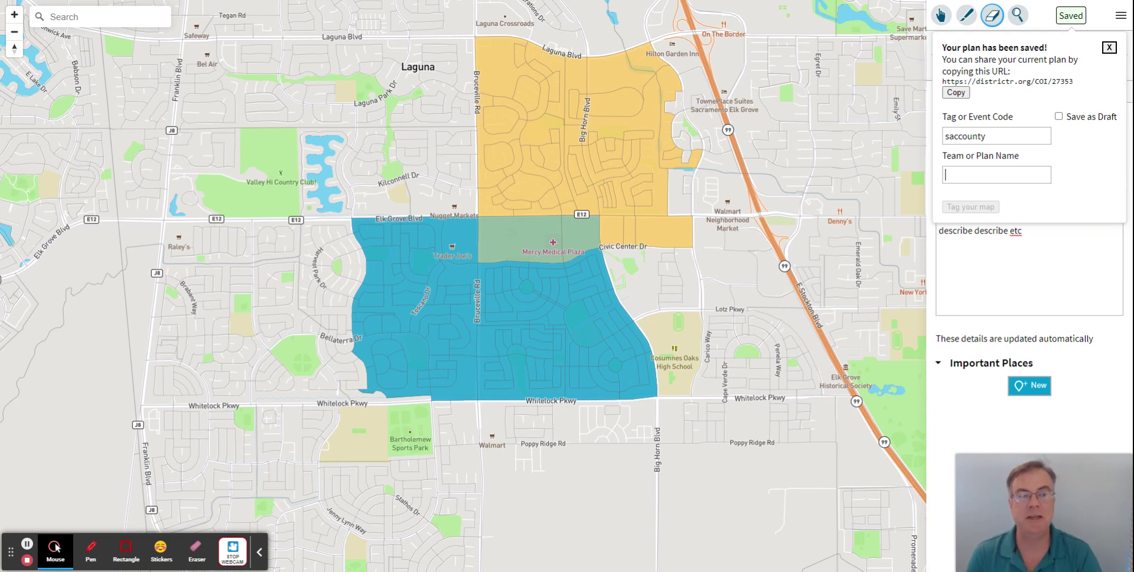
type("Test Demo 1")
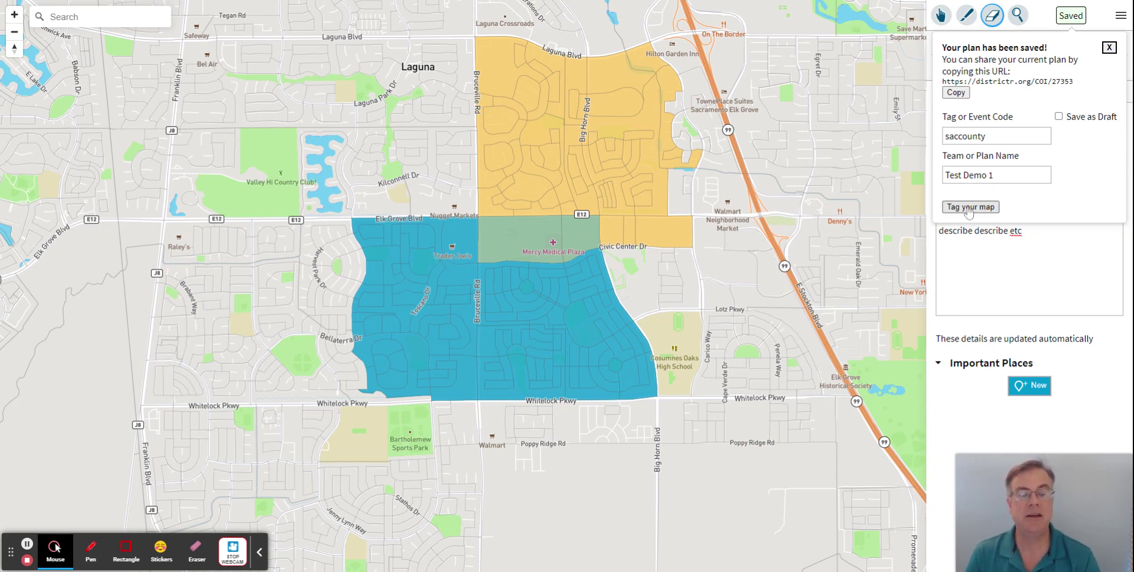
left_click(993, 174)
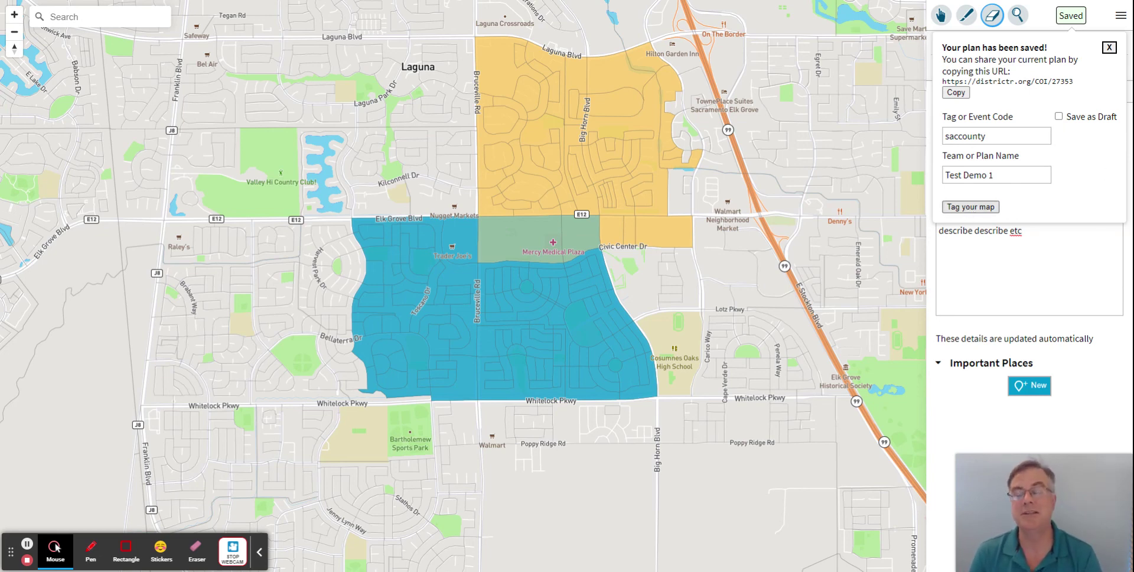